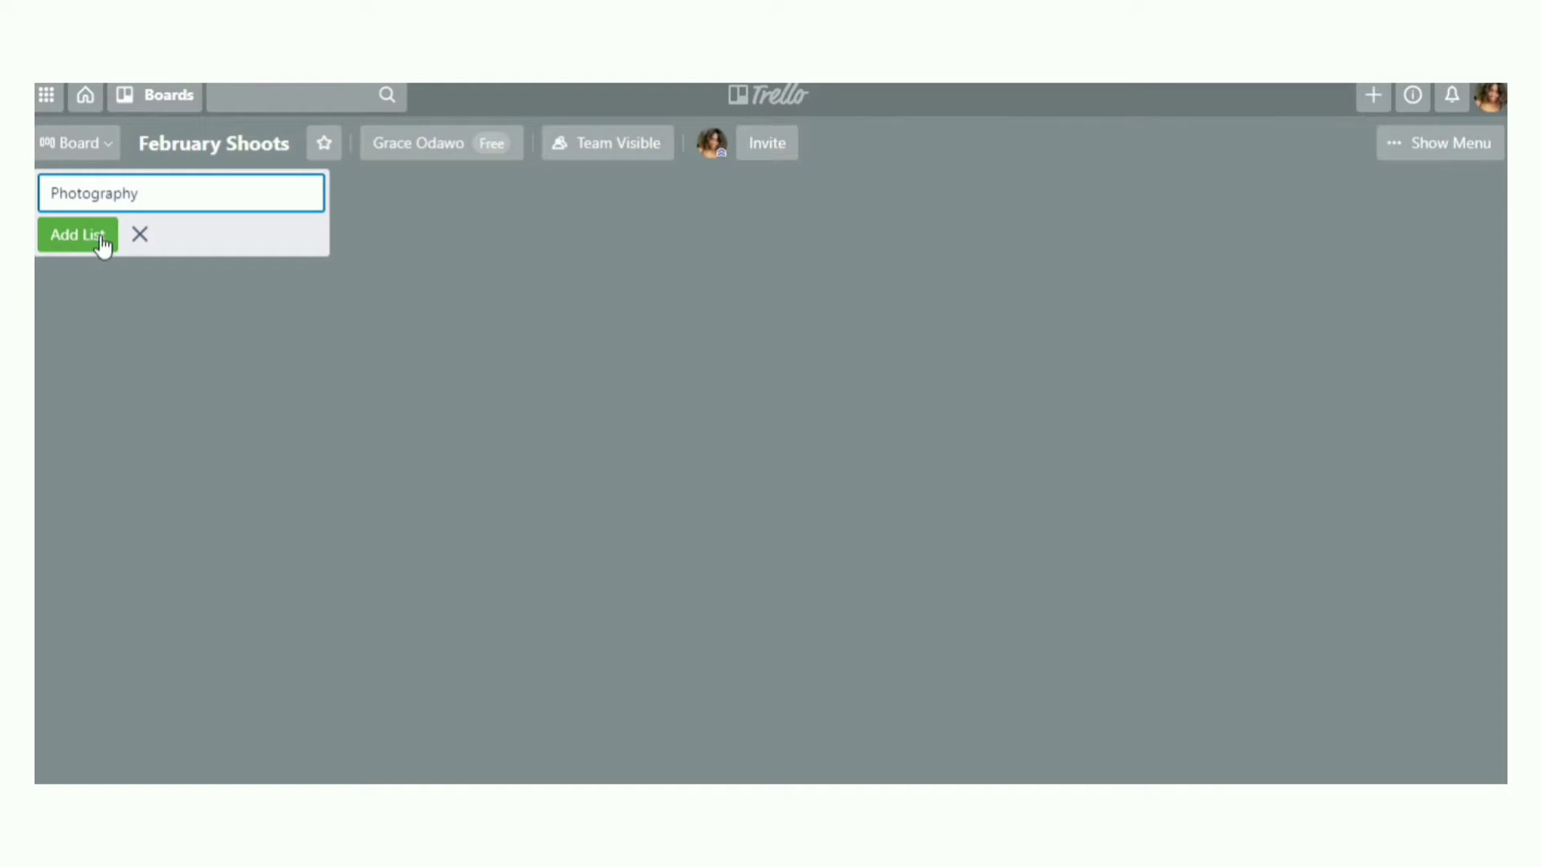
- Add lists named Photography and Video to the board, and enter Shoot Day as the title of a third list
left_click(102, 239)
type("Video")
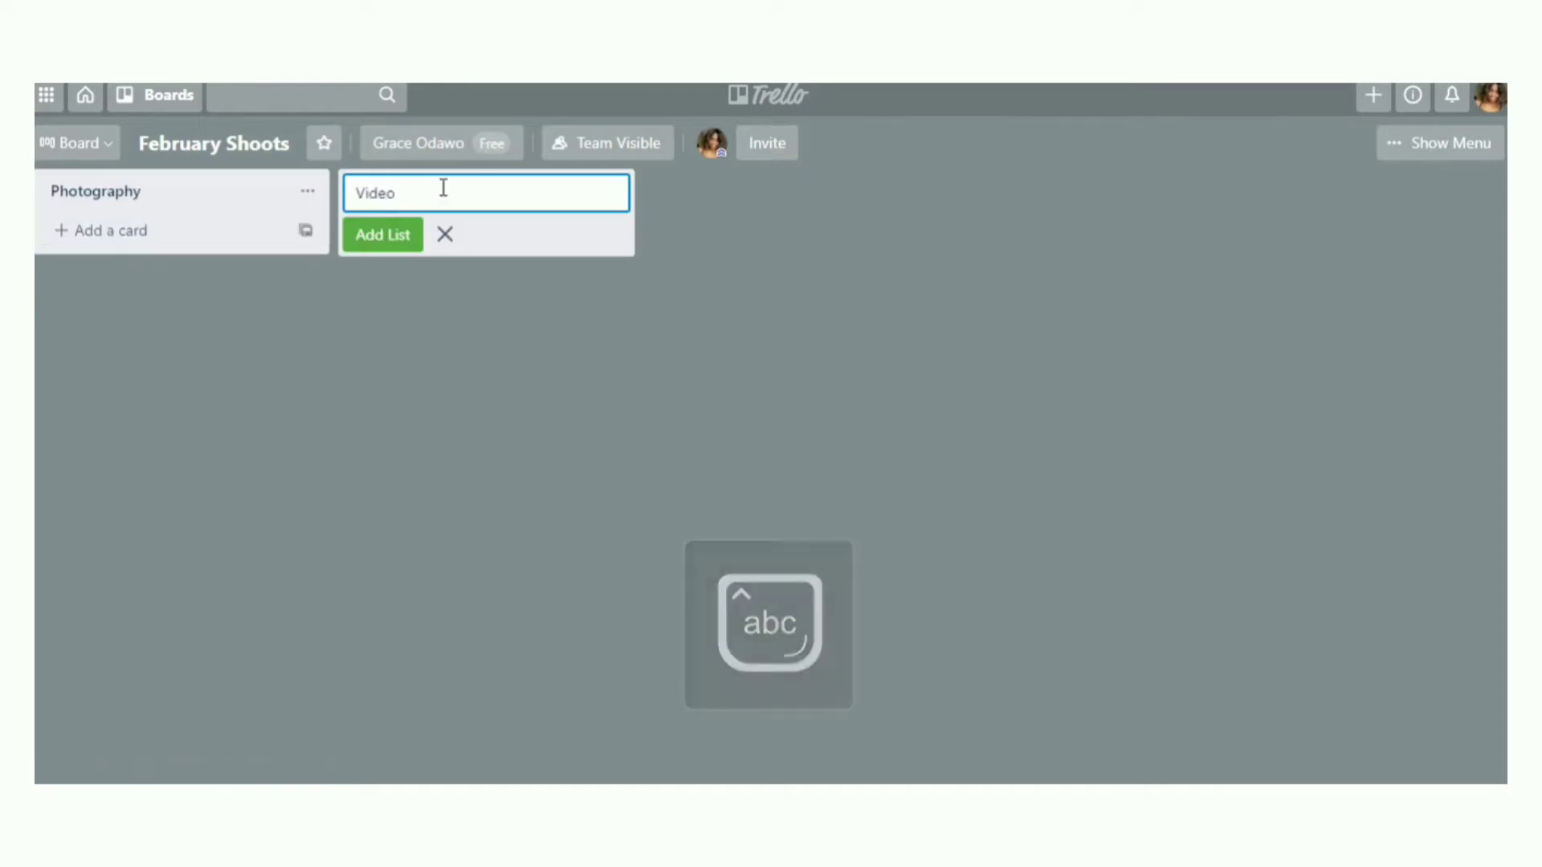
left_click(414, 234)
type("S")
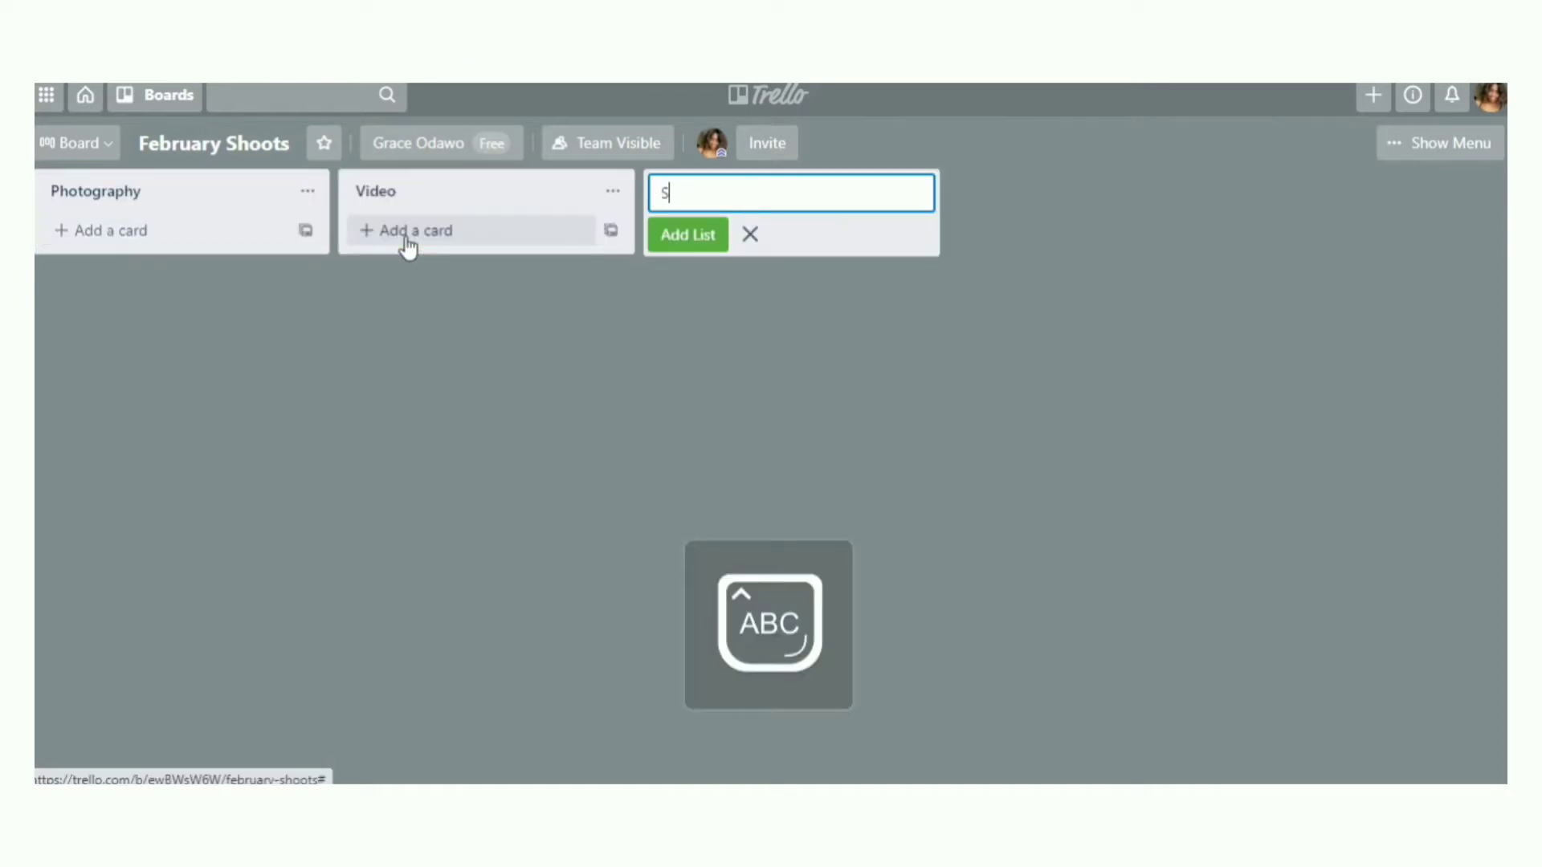
key("Caps_Lock")
type("hoot")
key("Caps_Lock")
type("D")
key("Caps_Lock")
type("ay")
- Add cards to the Photography list and save the title of its first card as Fashion
left_click(156, 243)
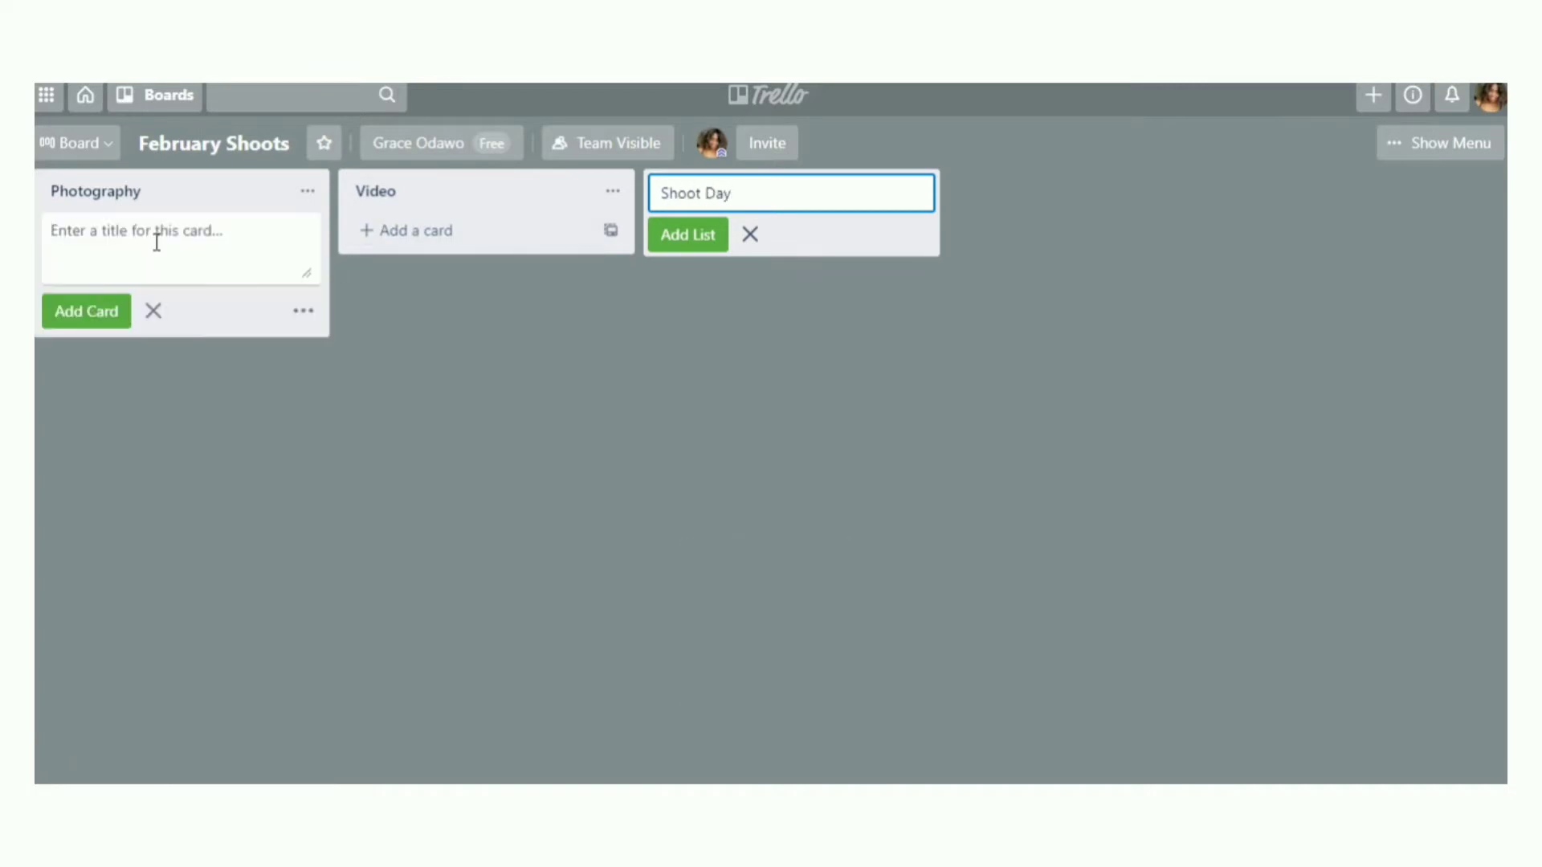
key("Caps_Lock")
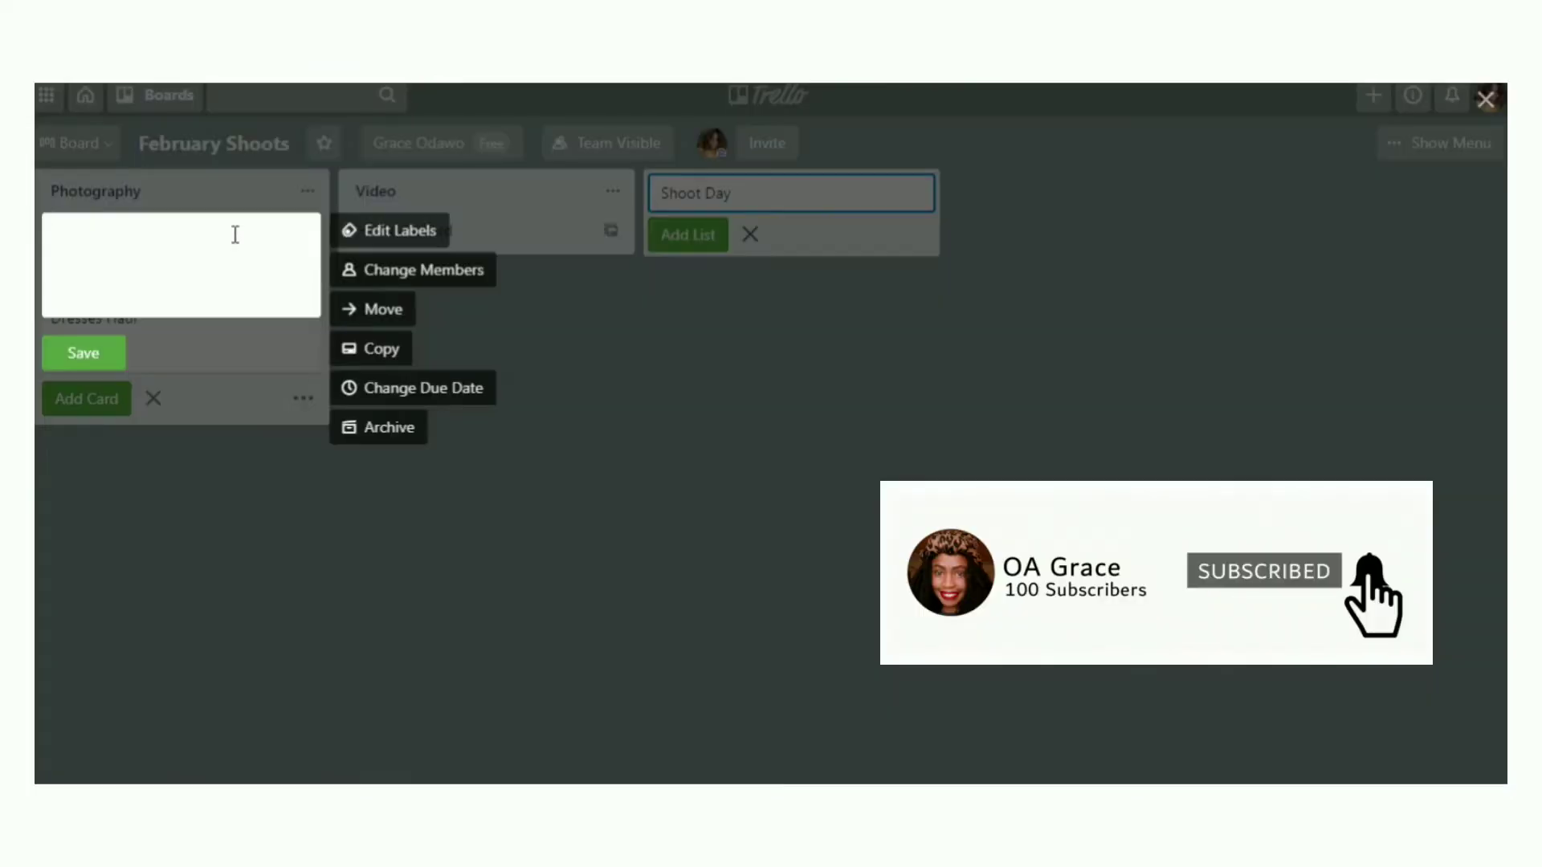
key("Caps_Lock")
type("F")
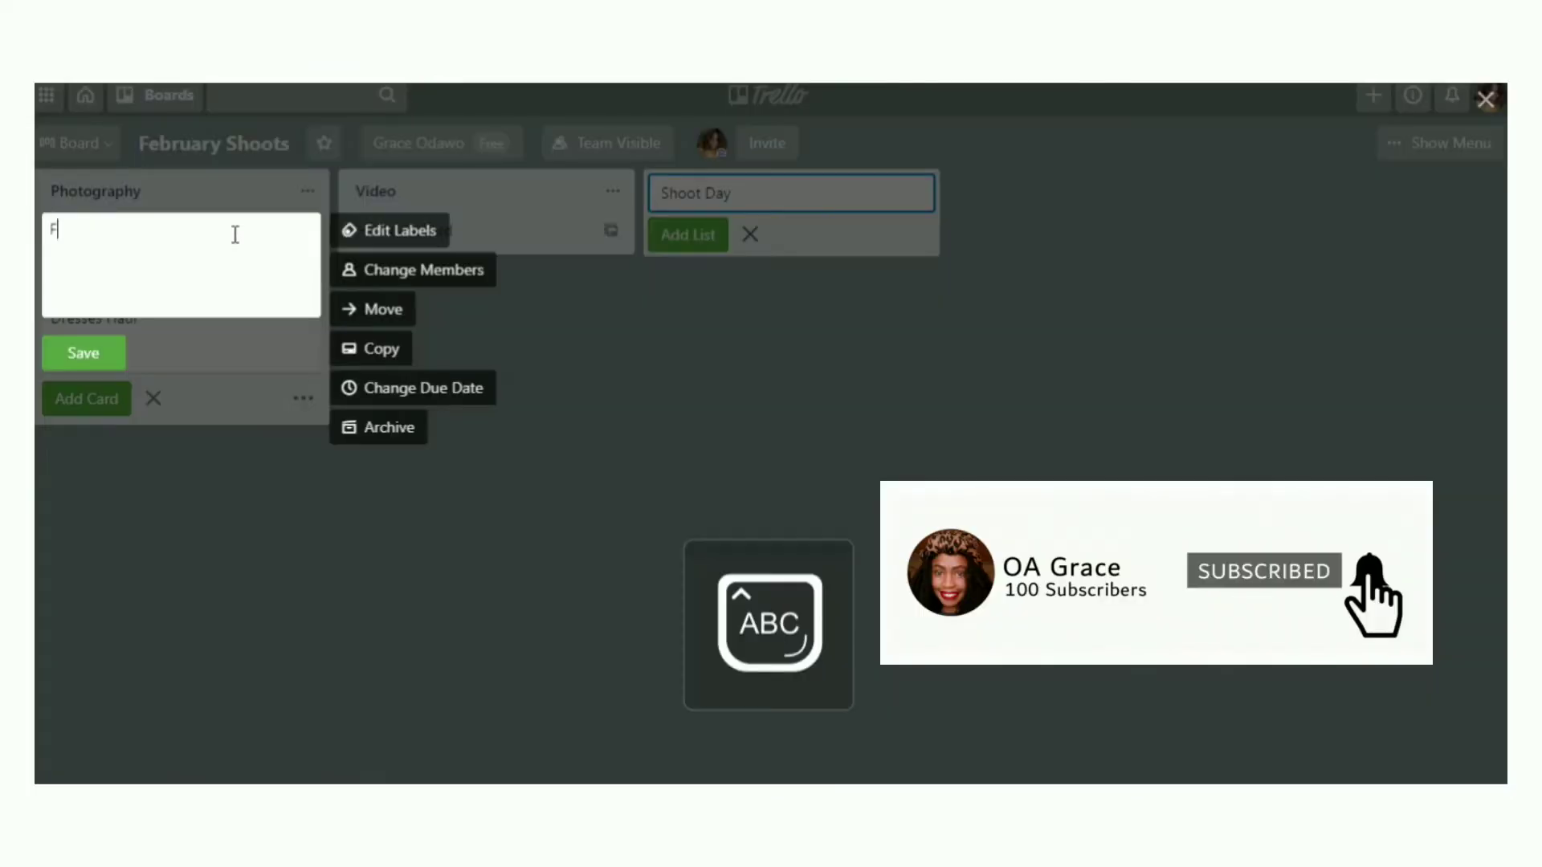
key("Caps_Lock")
type("ashion")
left_click(107, 363)
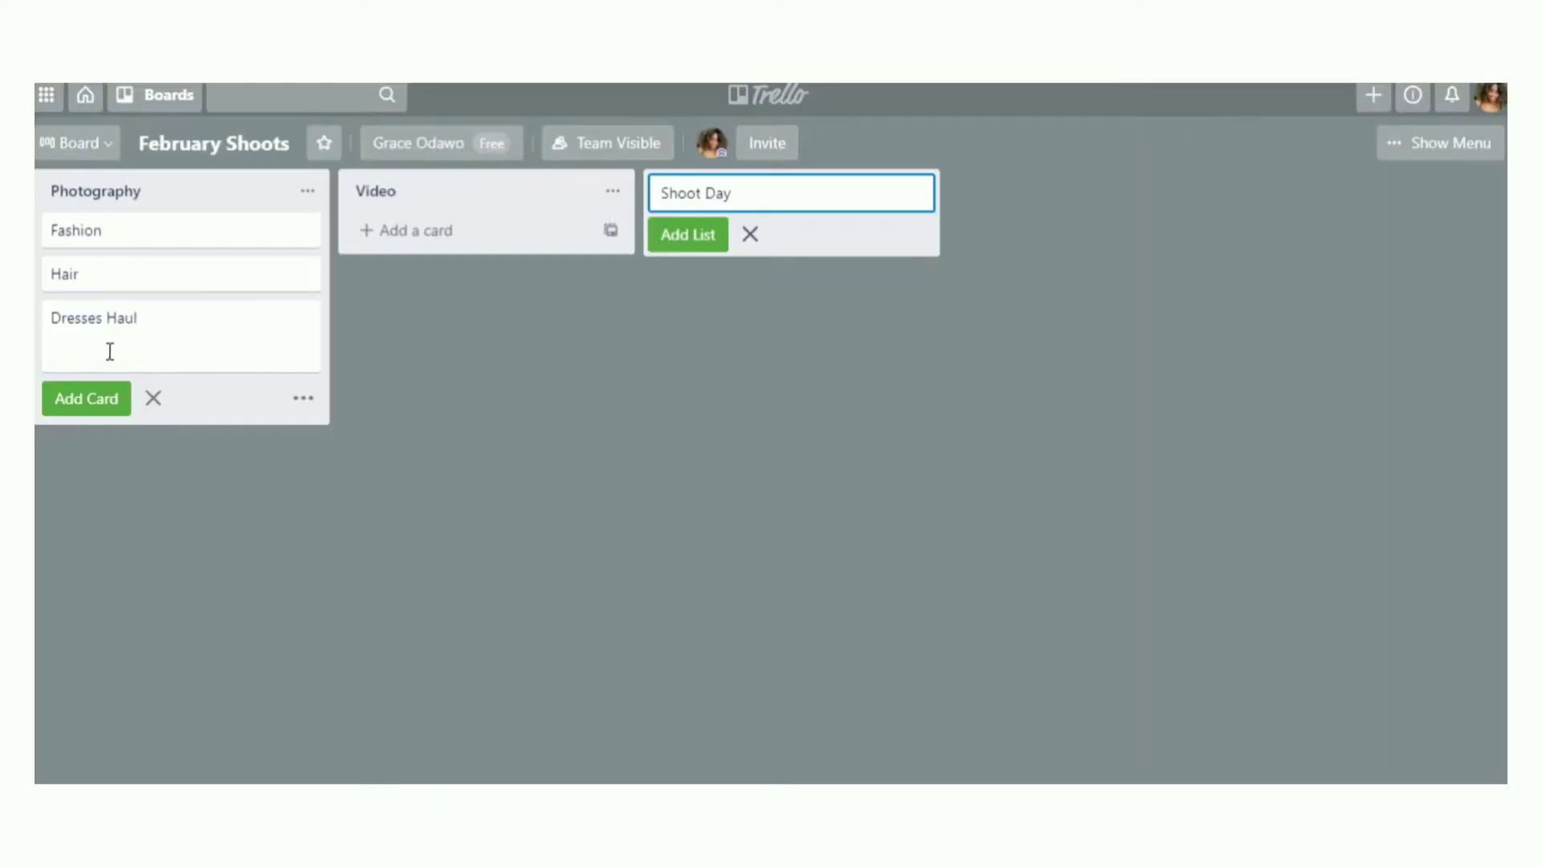
- Add the cards Dresses Haul and Reels to the Video list
left_click(474, 233)
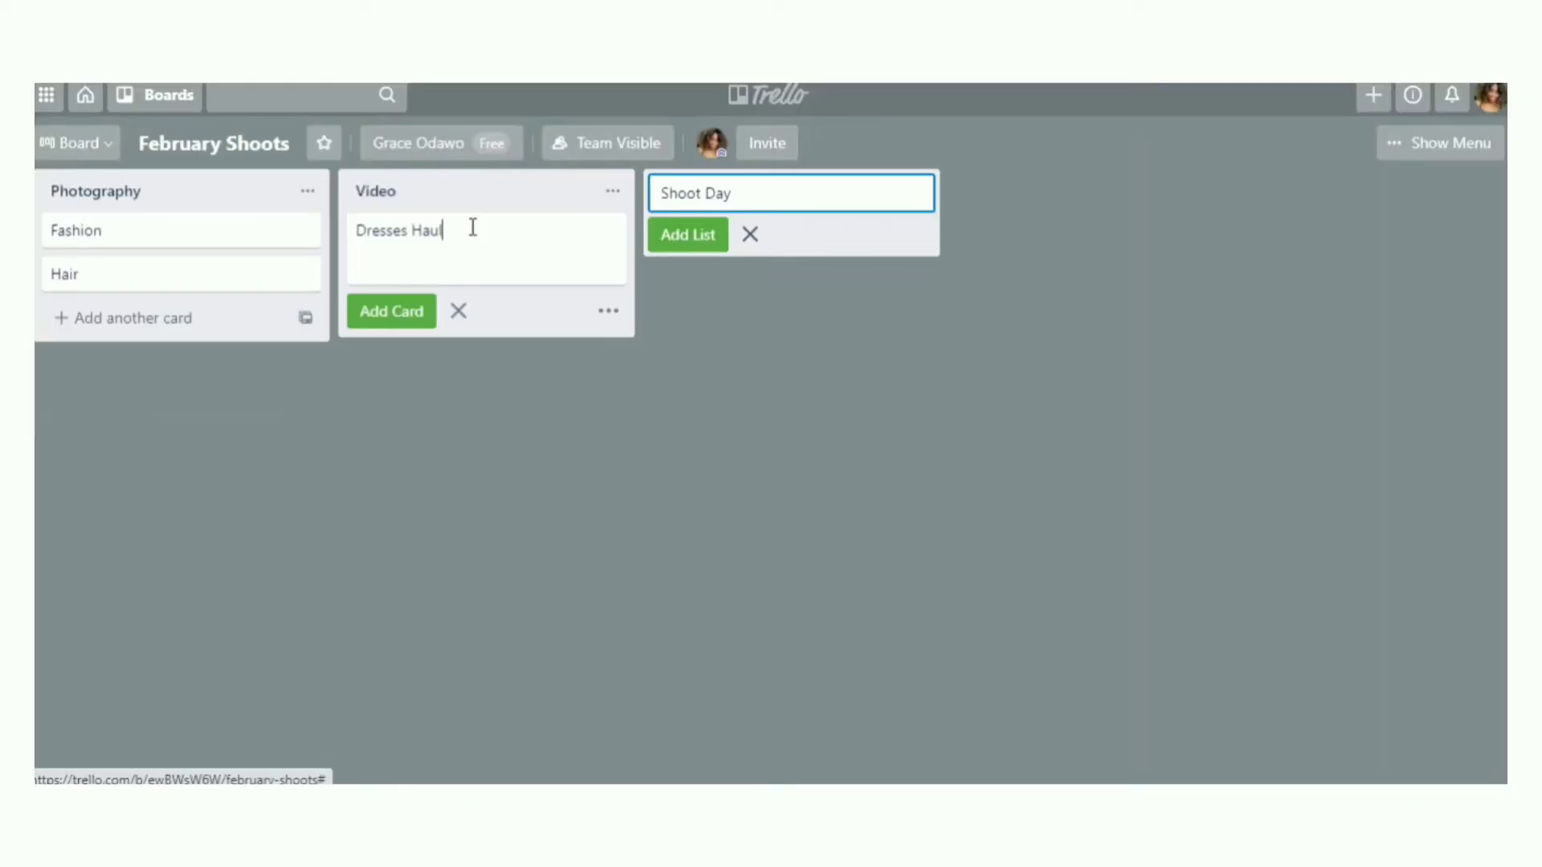
left_click(410, 311)
key("Caps_Lock")
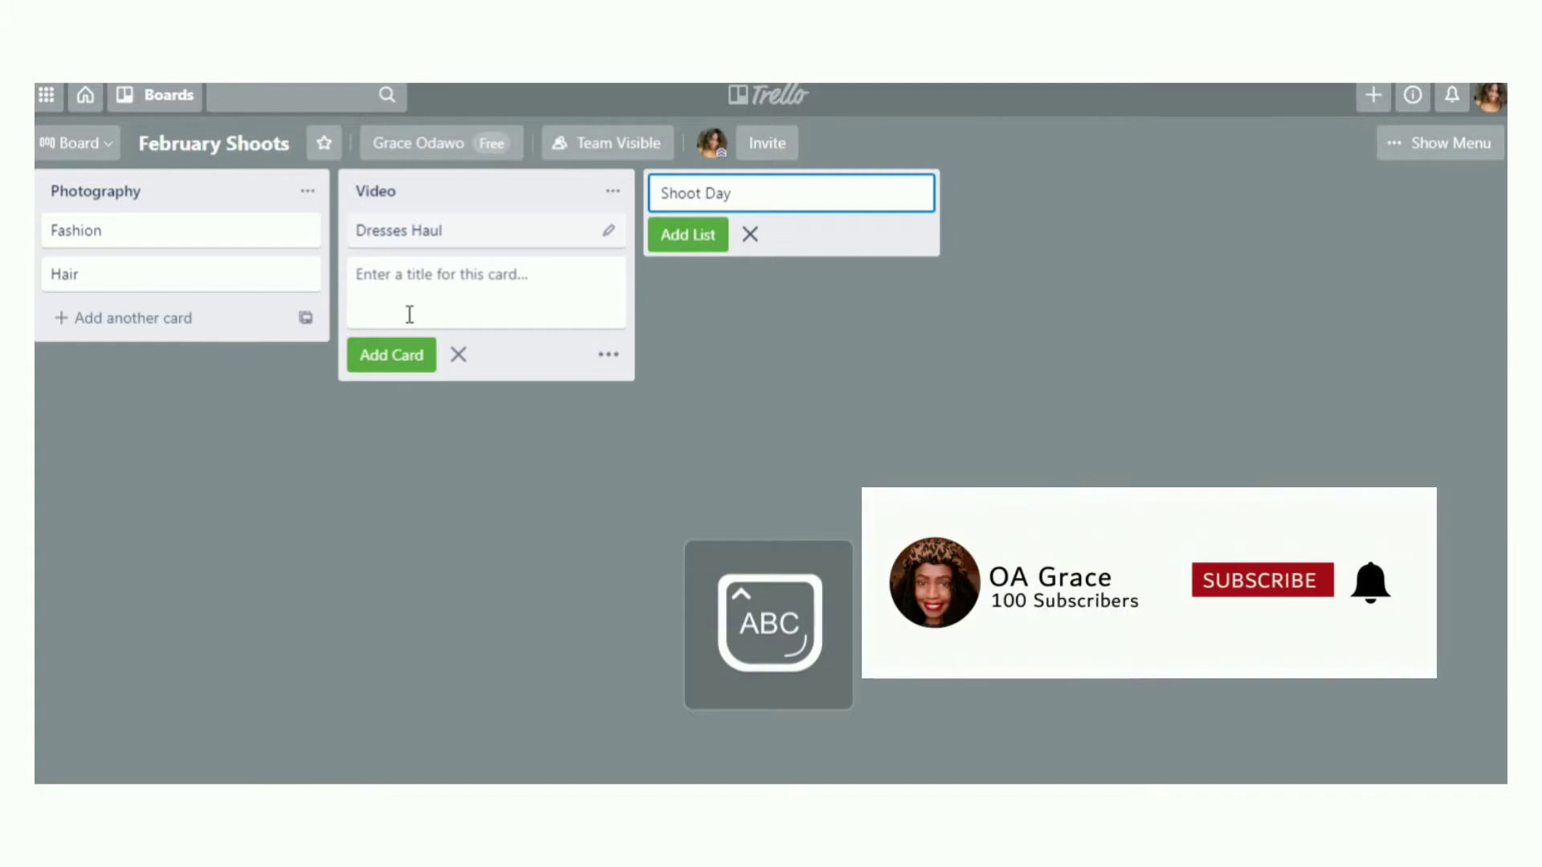
type("H")
key("Caps_Lock")
key("BackSpace")
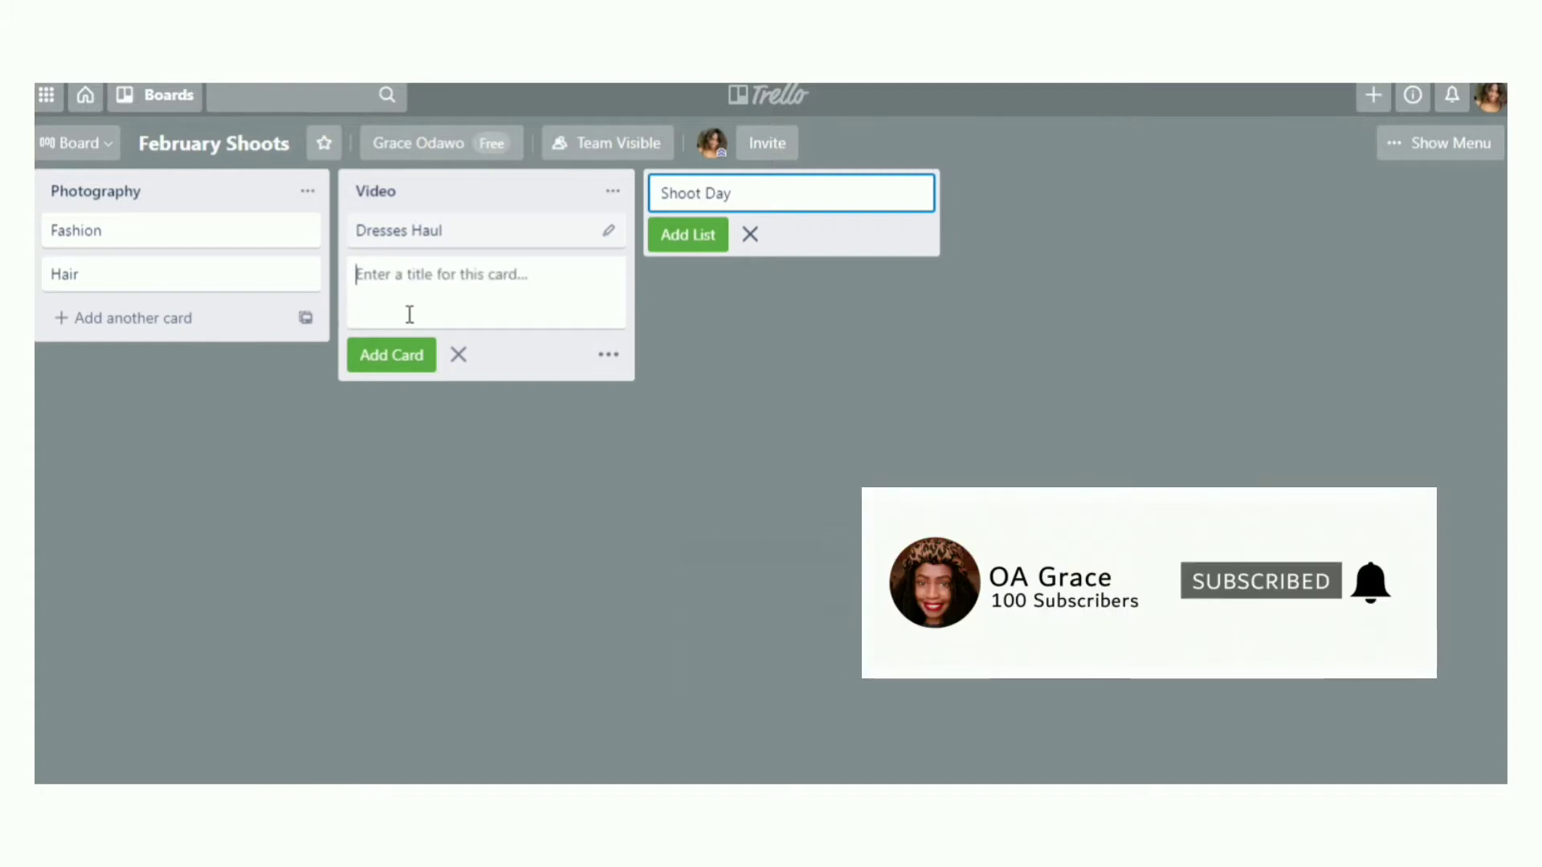
key("Caps_Lock")
type("R")
key("Caps_Lock")
type("eels")
left_click(391, 355)
- Enter Youtube Unboxing as the title of a third card in the Video list
key("Caps_Lock")
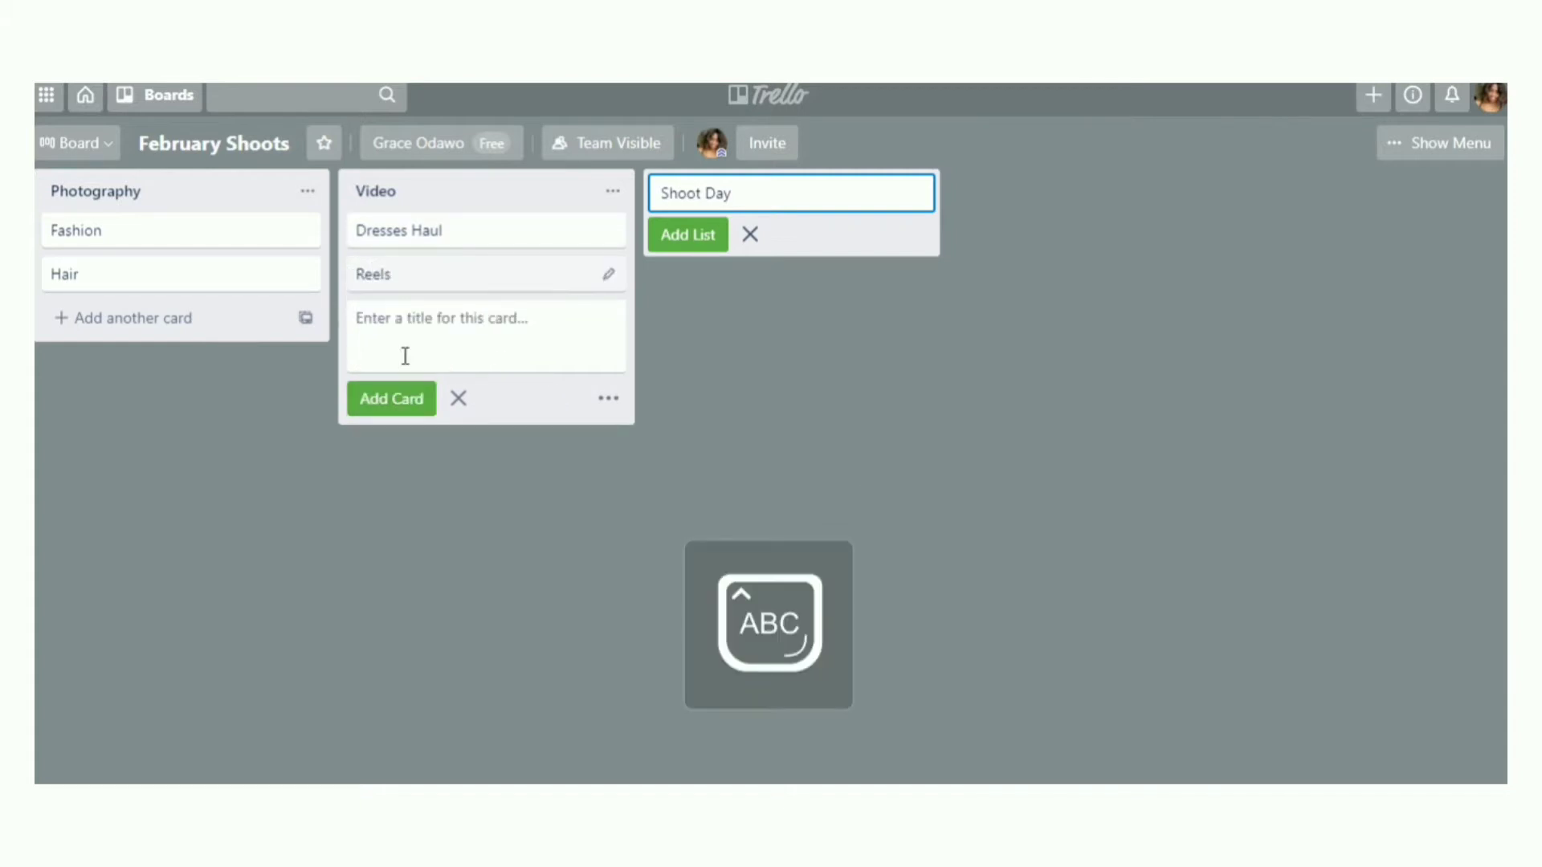
type("Y")
key("Caps_Lock")
type("outube")
key("Caps_Lock")
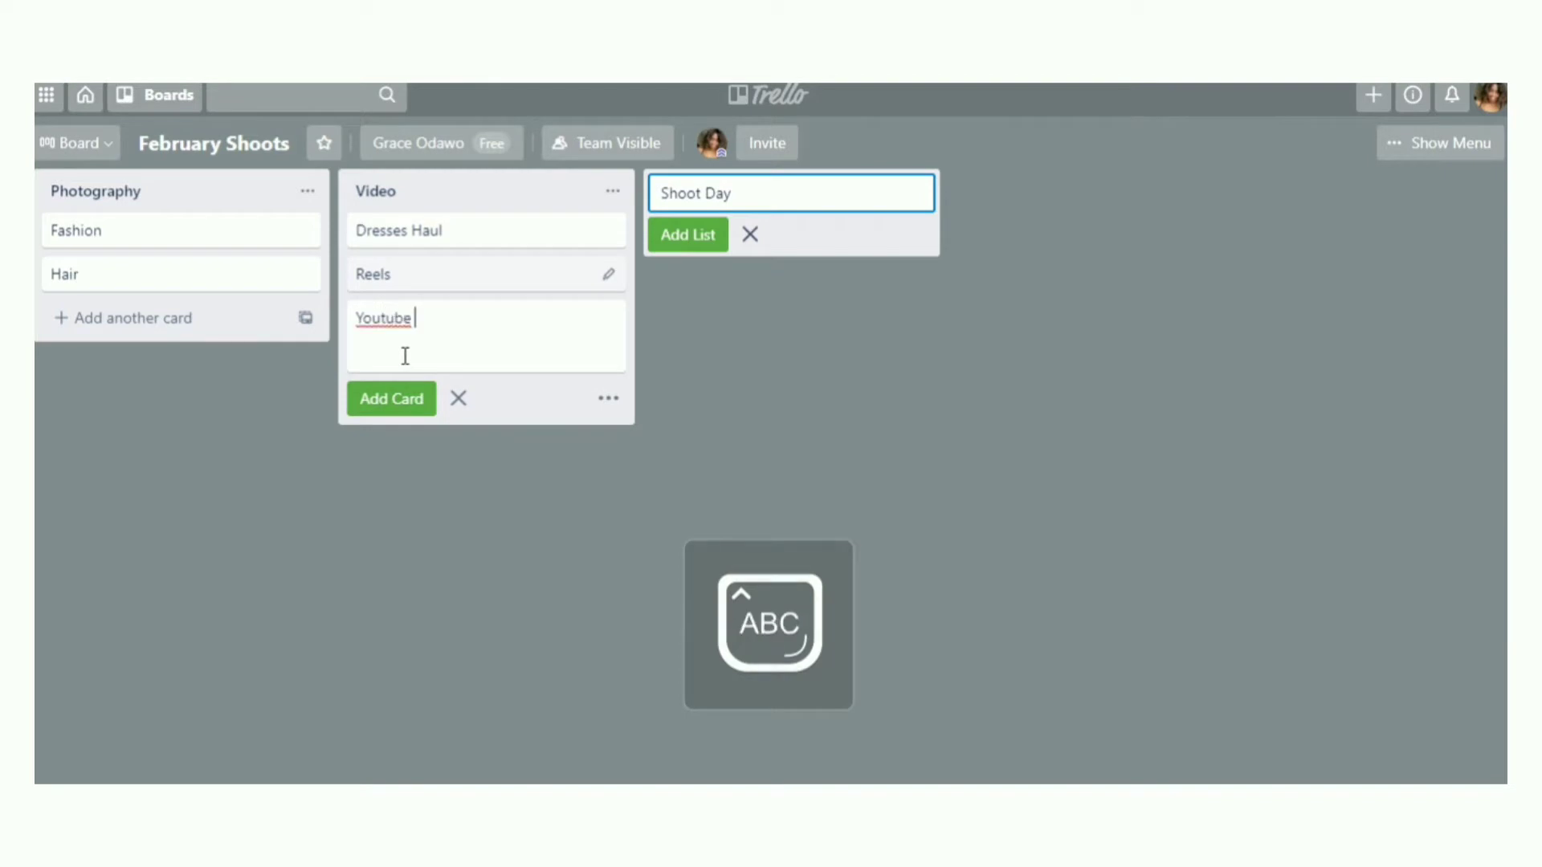
type("U")
key("Caps_Lock")
type("nboxing")
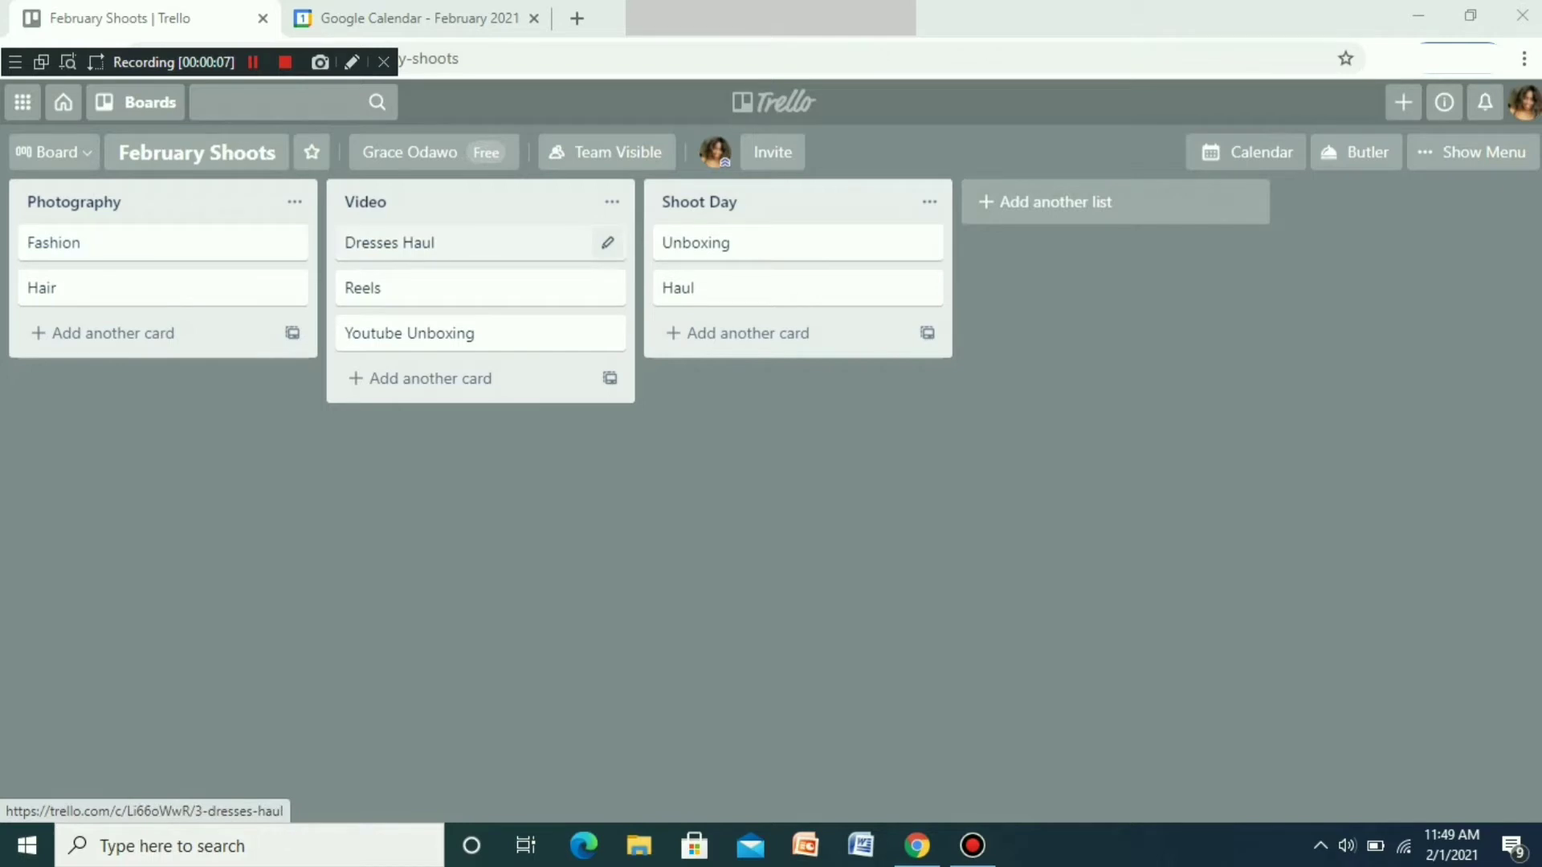
- Set the due date of the Dresses Haul card to 2/3/2021 and save the card
left_click(607, 243)
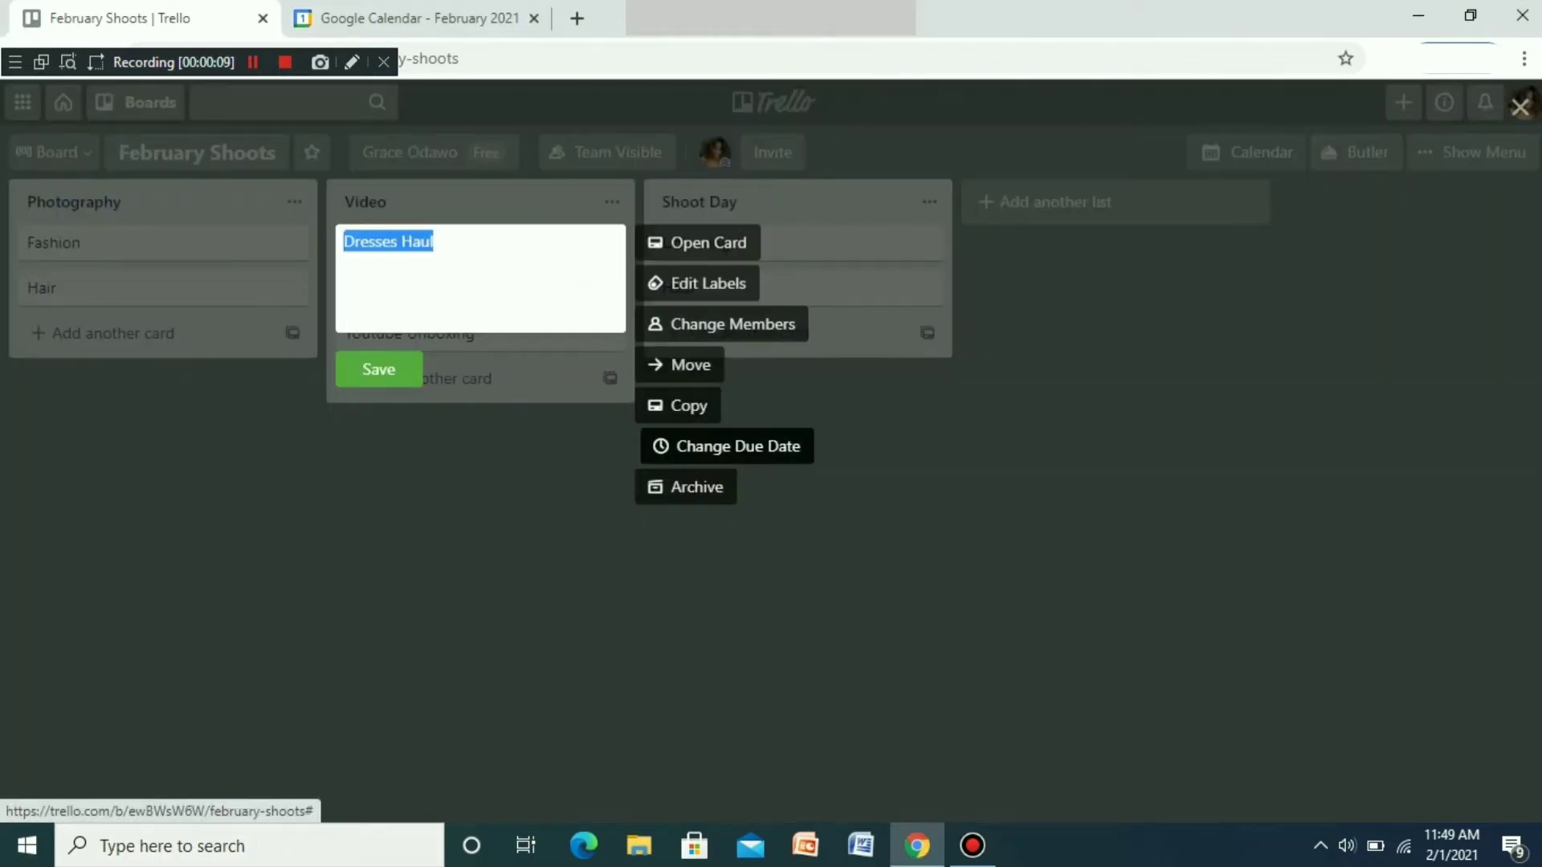
left_click(727, 446)
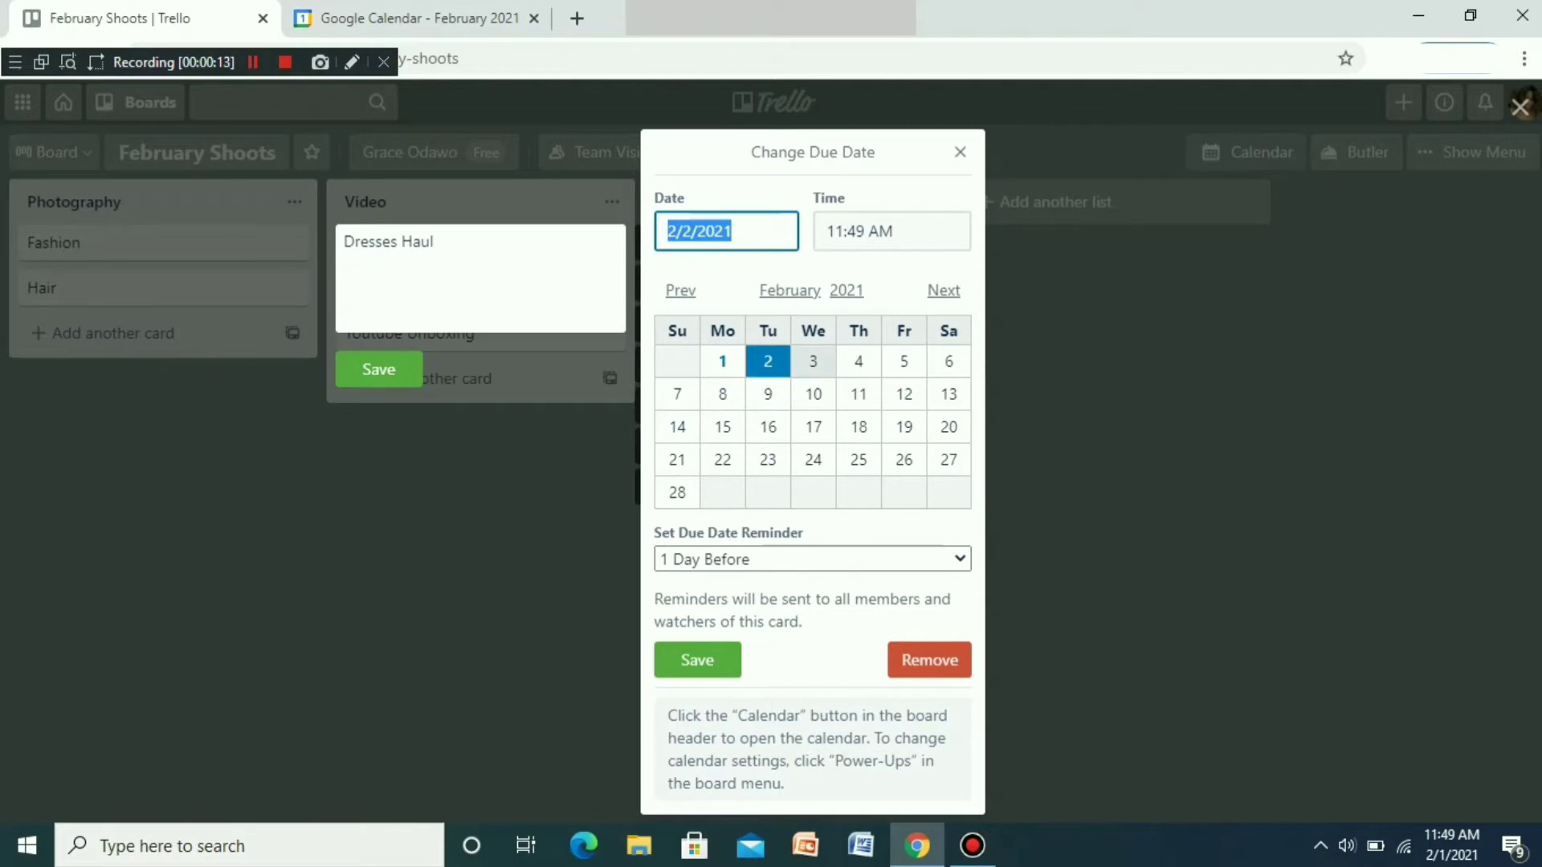
left_click(813, 362)
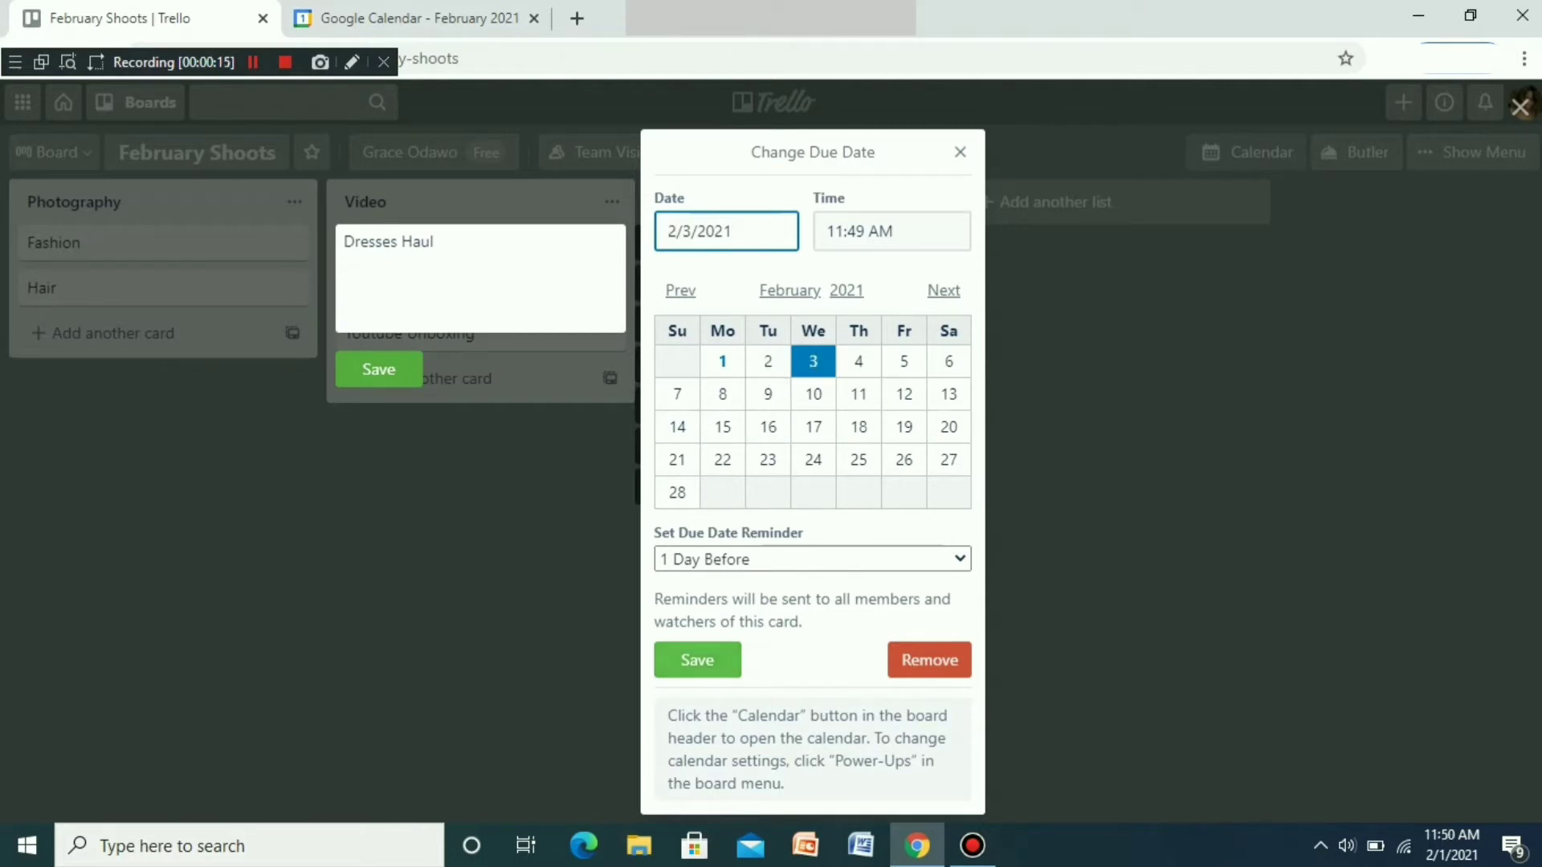
left_click(697, 659)
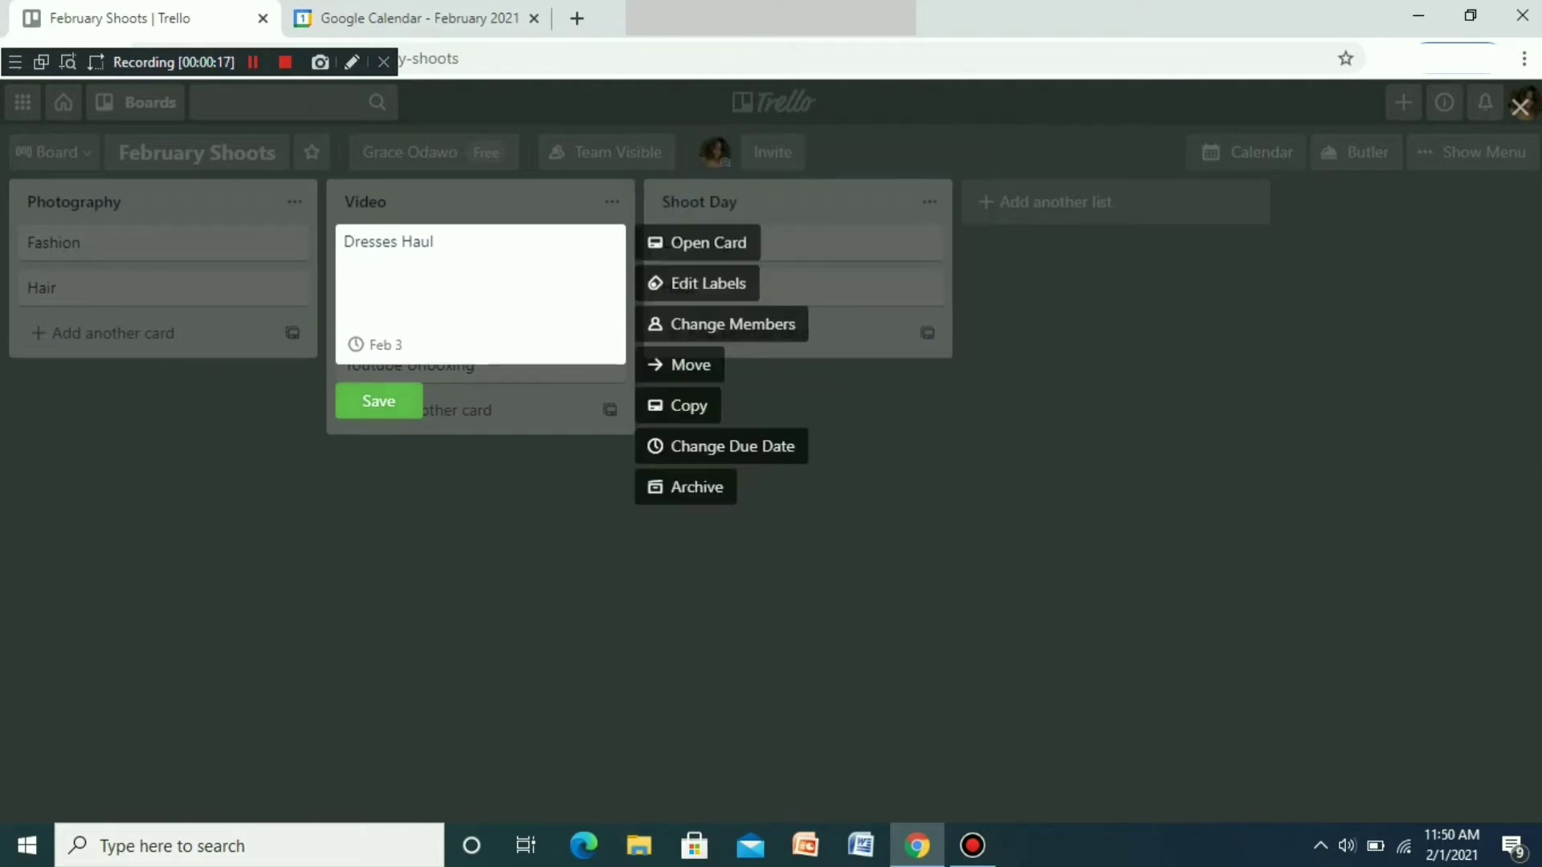
left_click(378, 401)
- Try to set the due date of the Reels card to 2/6/2021
left_click(608, 319)
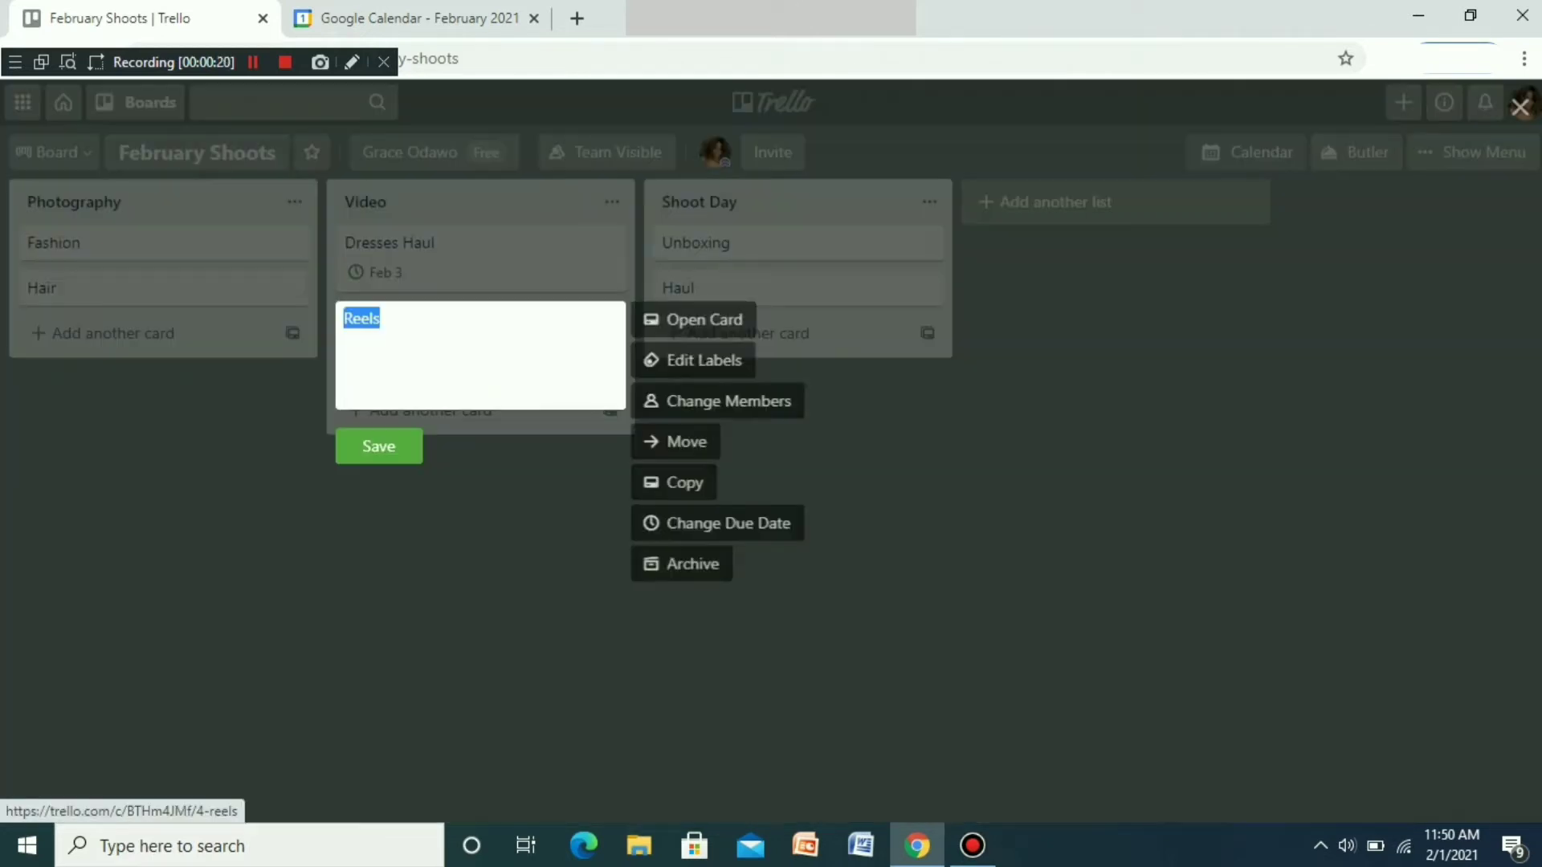
left_click(727, 523)
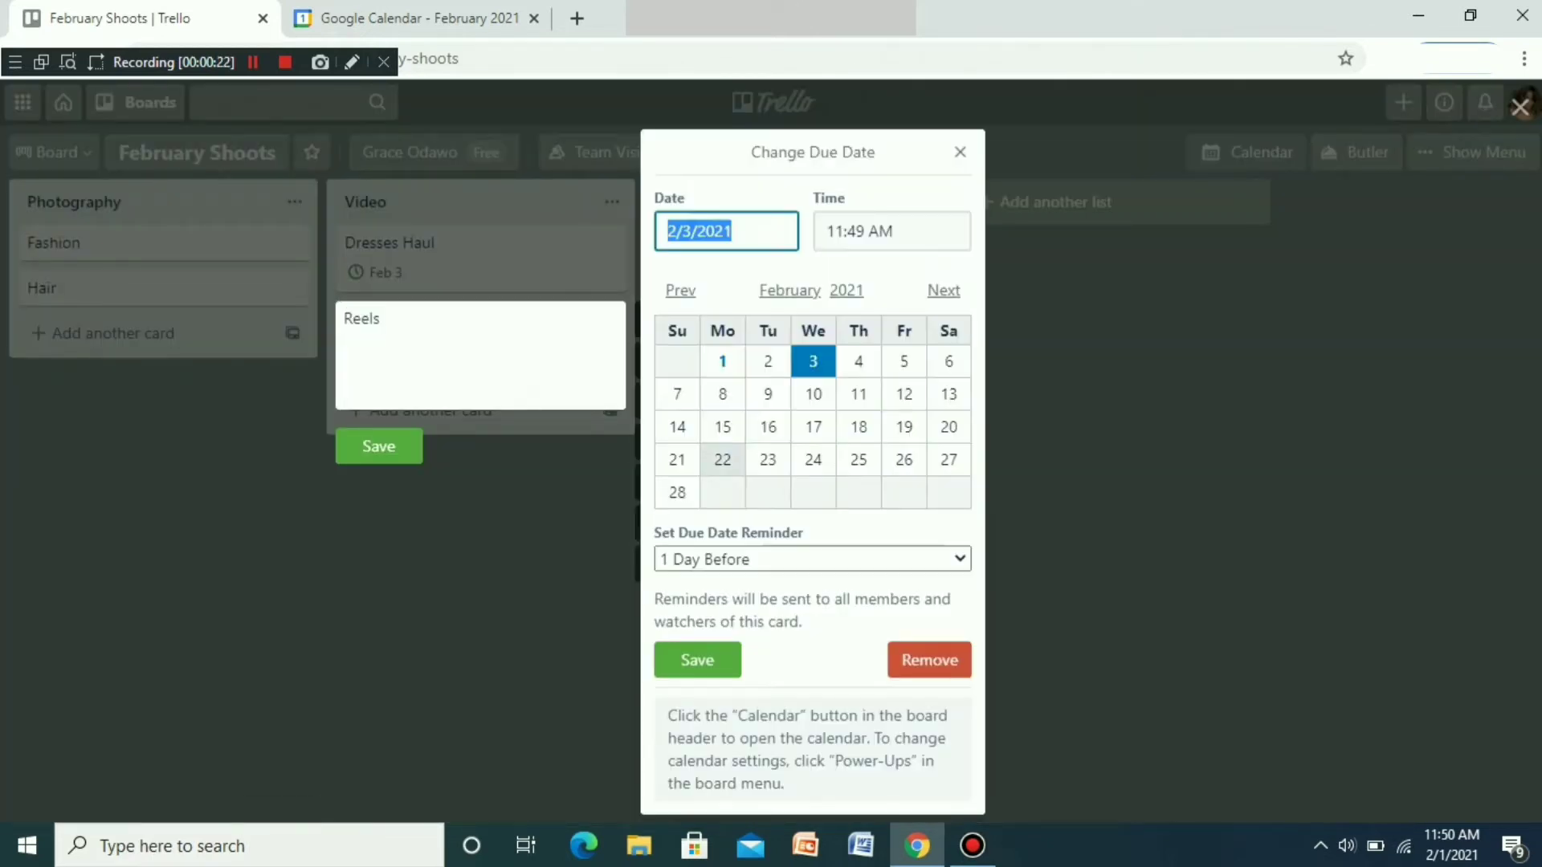
left_click(949, 362)
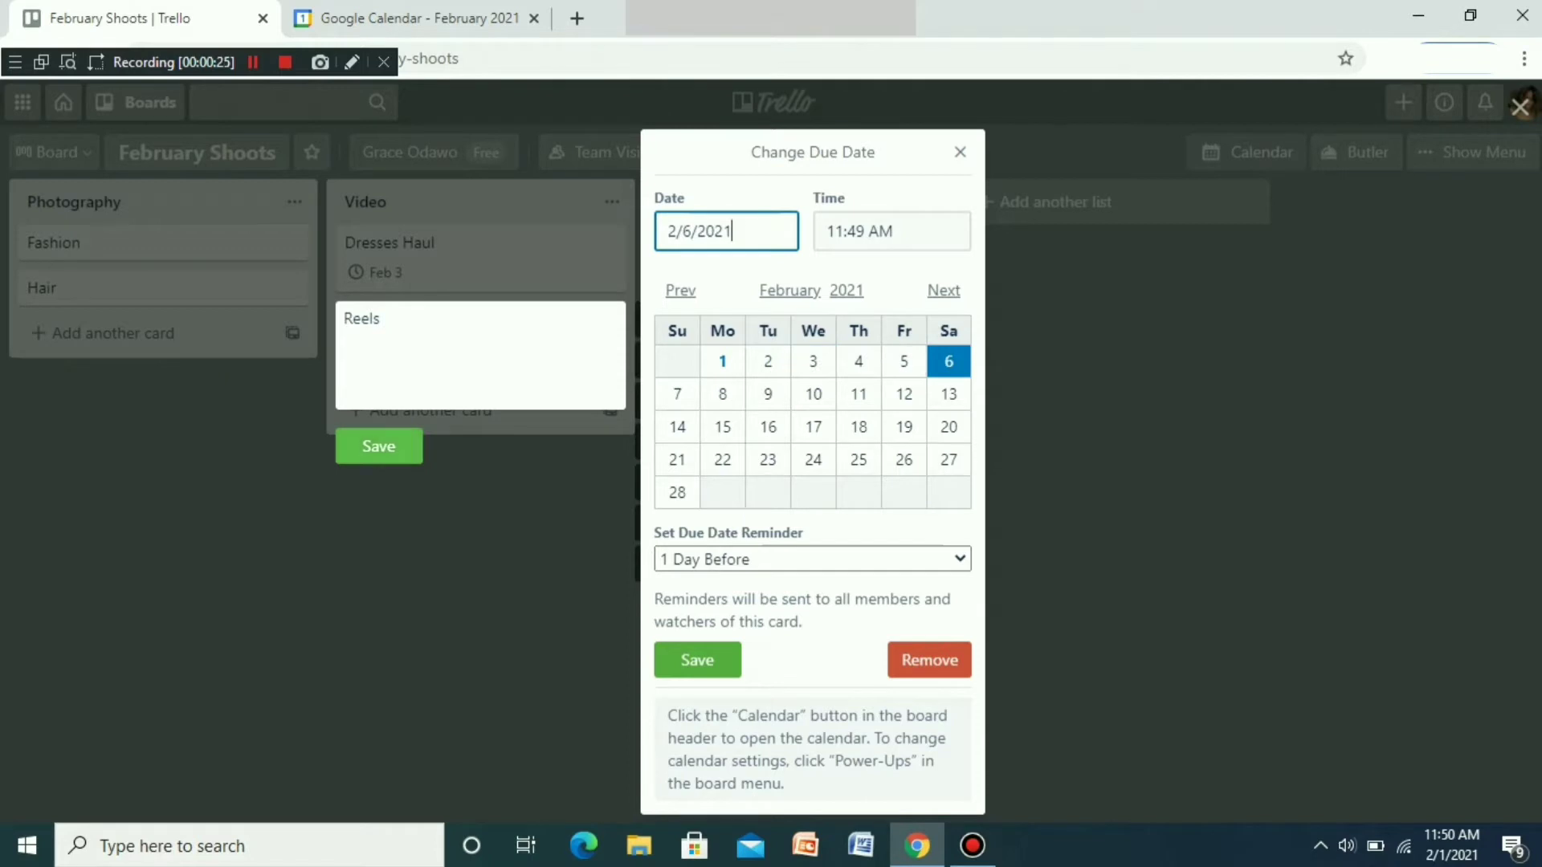
left_click(378, 445)
- Set the due date of the Youtube Unboxing card to 2/6/2021 and save the card
left_click(608, 363)
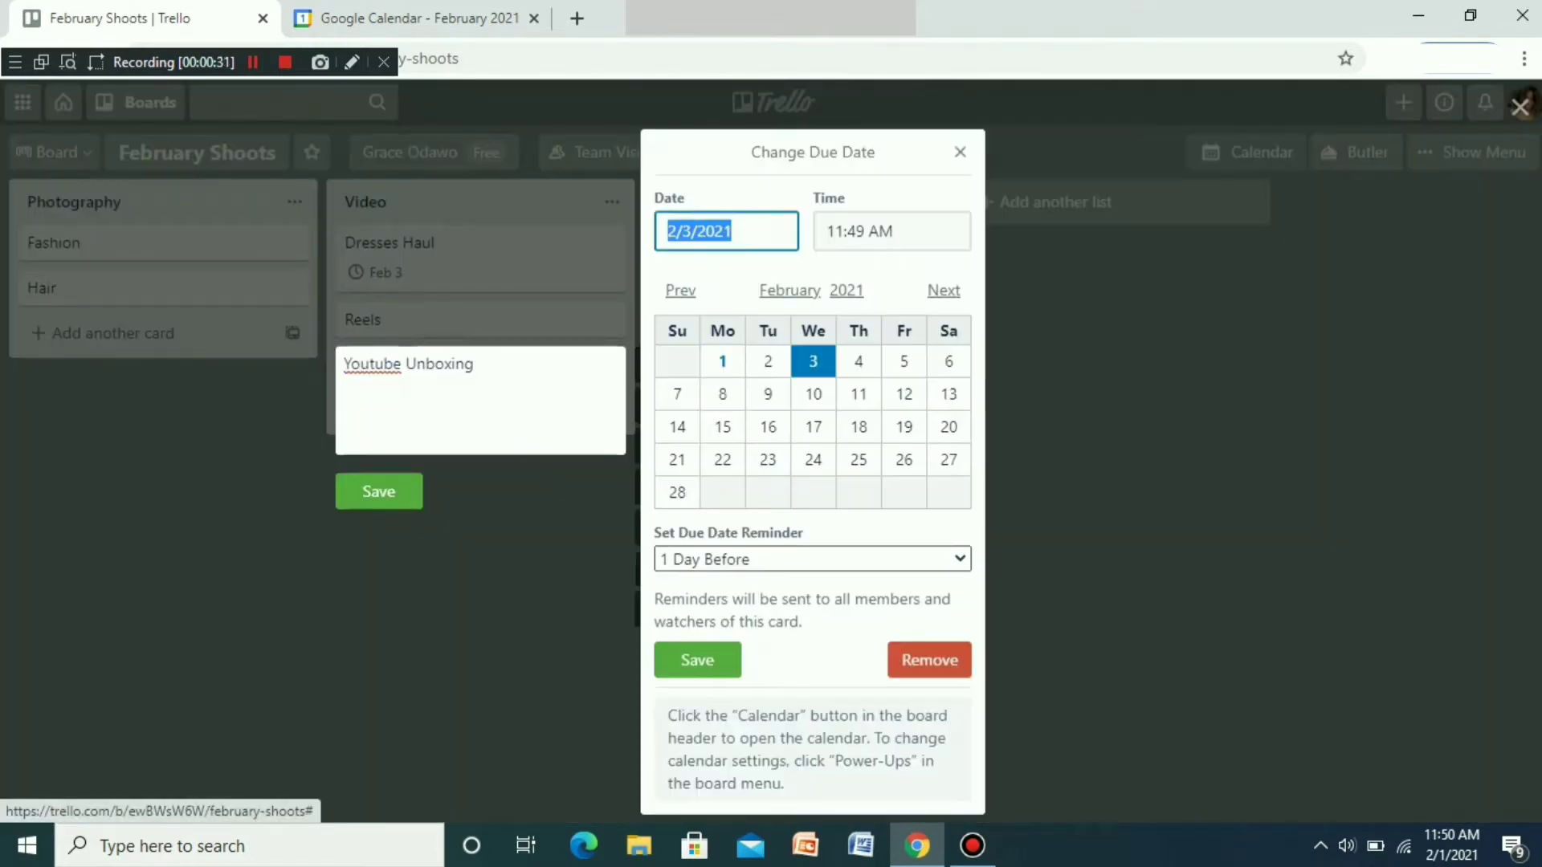
left_click(726, 567)
left_click(948, 361)
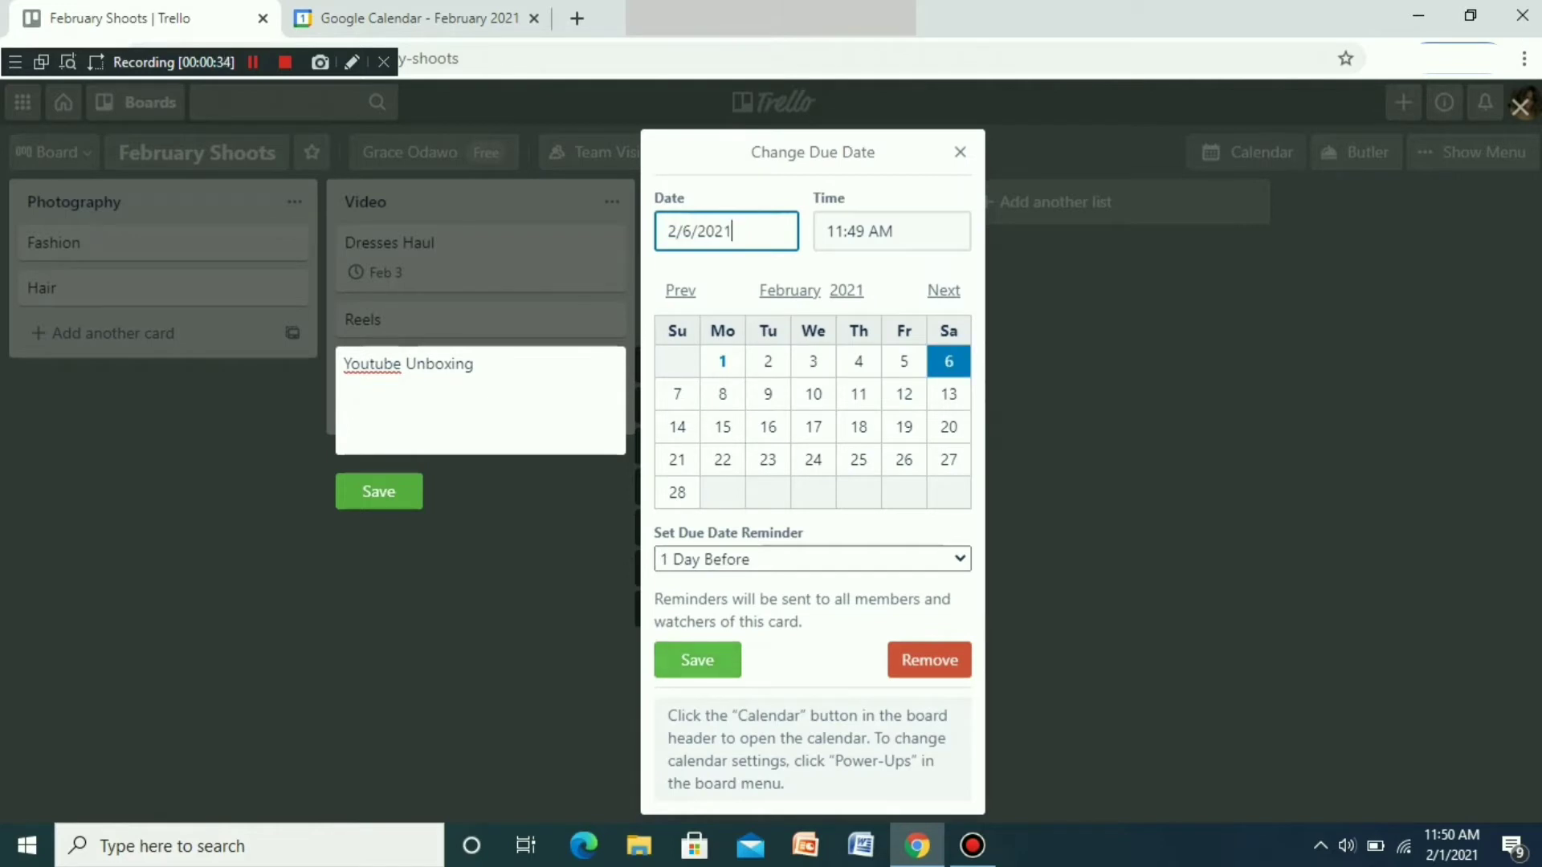
left_click(697, 659)
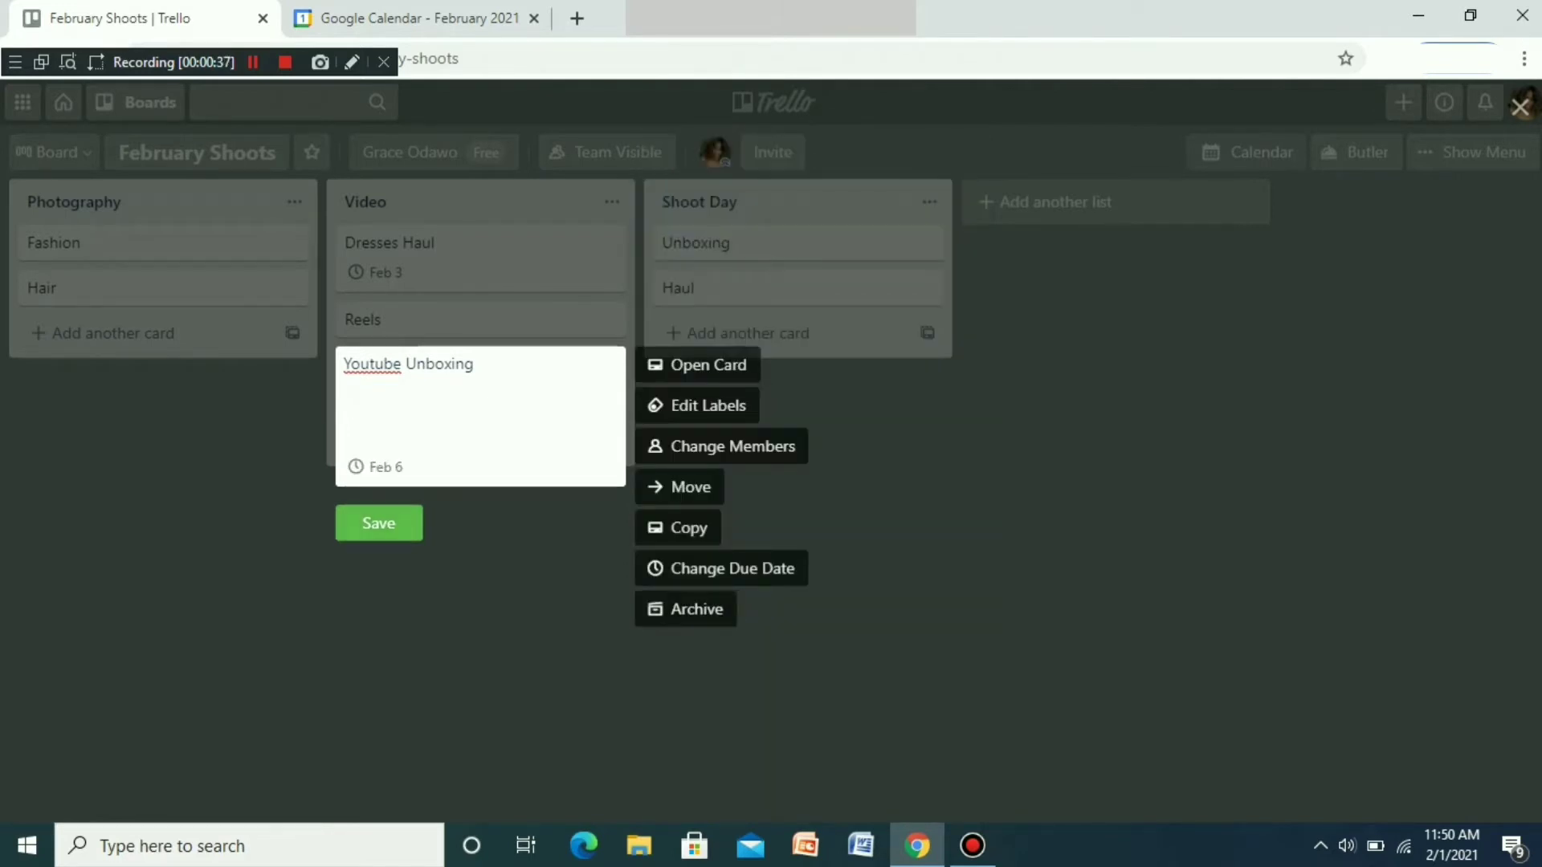
left_click(379, 523)
- Set the due date of the Reels card to 2/4/2021 and close the card's quick editor
left_click(607, 320)
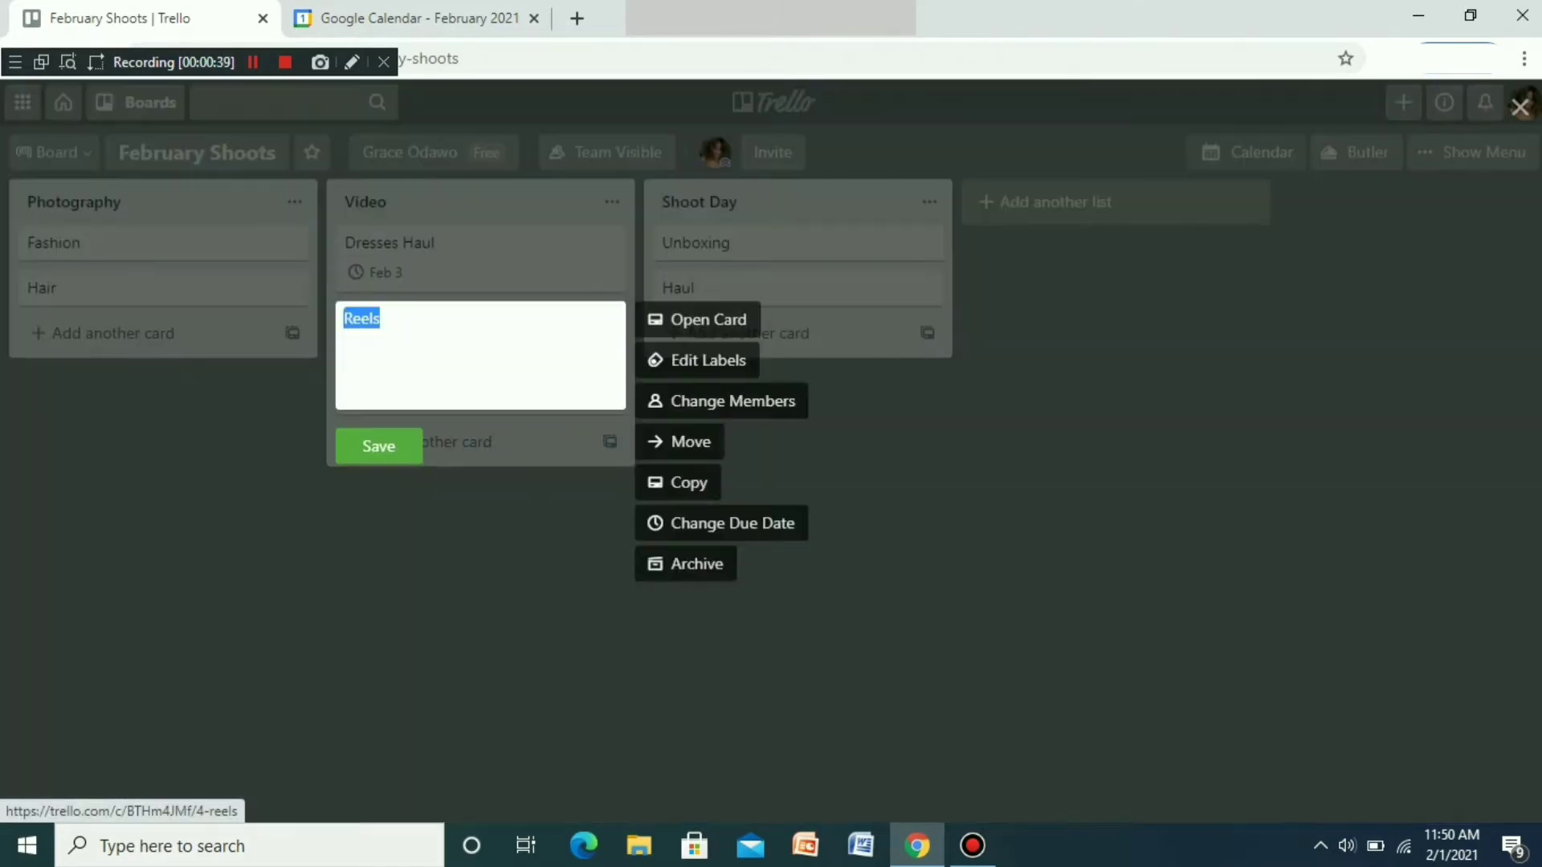
left_click(727, 523)
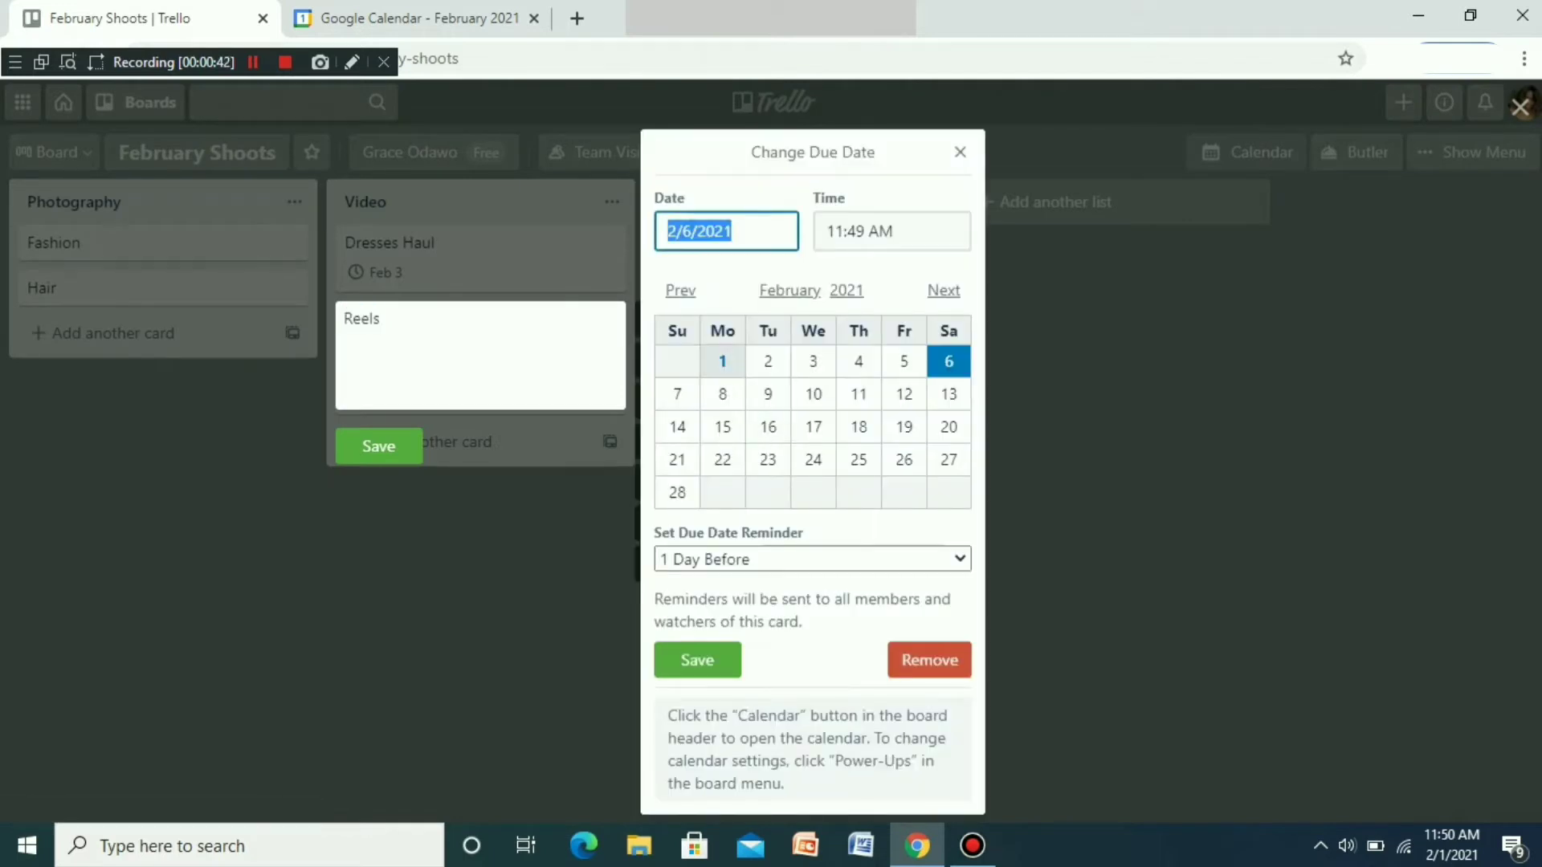
left_click(859, 361)
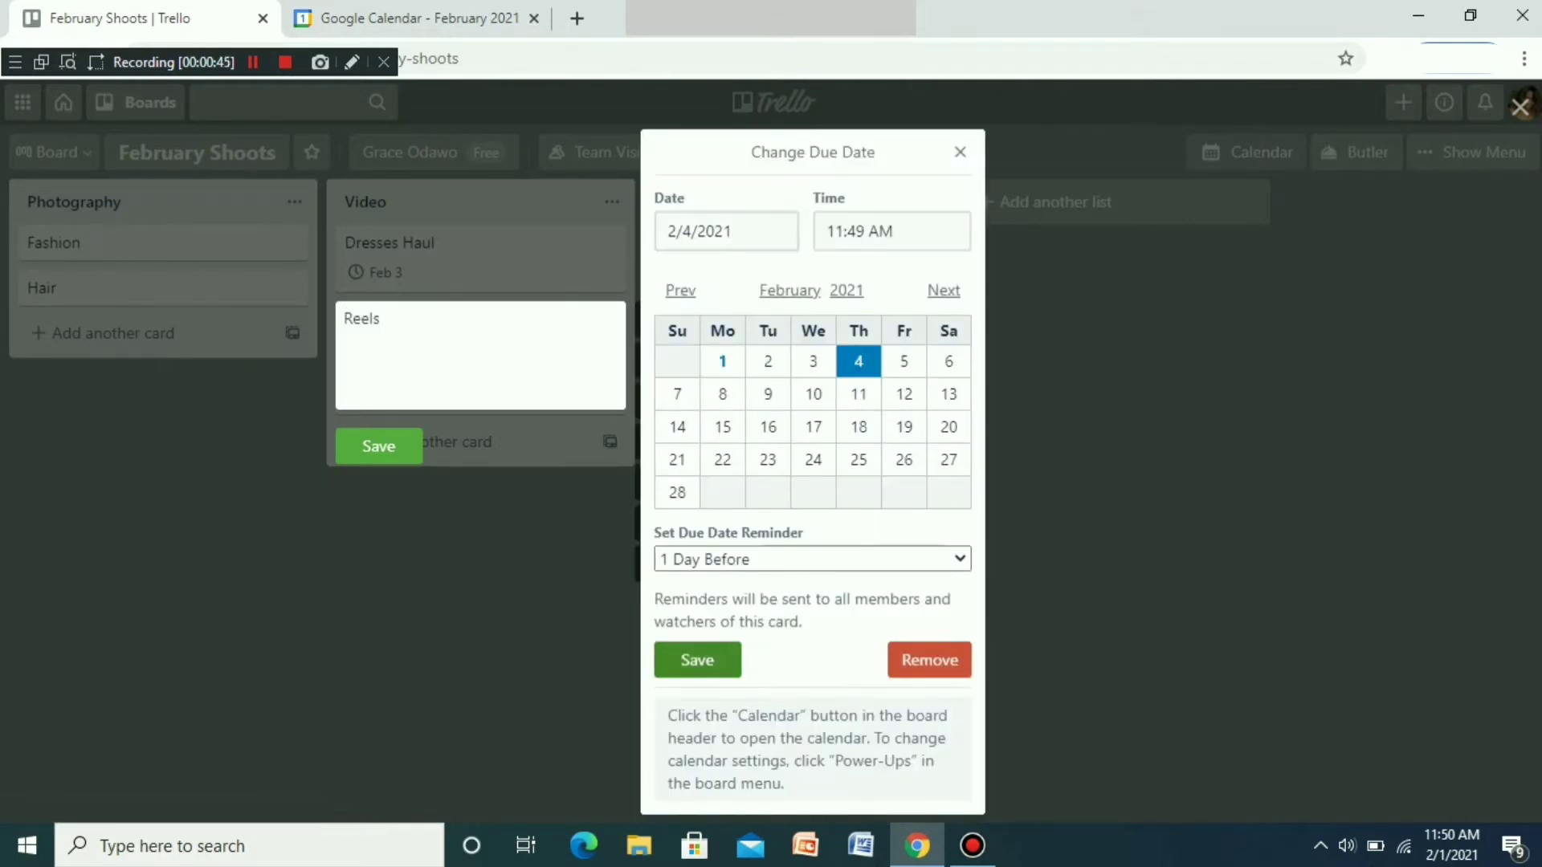
left_click(697, 659)
key("Escape")
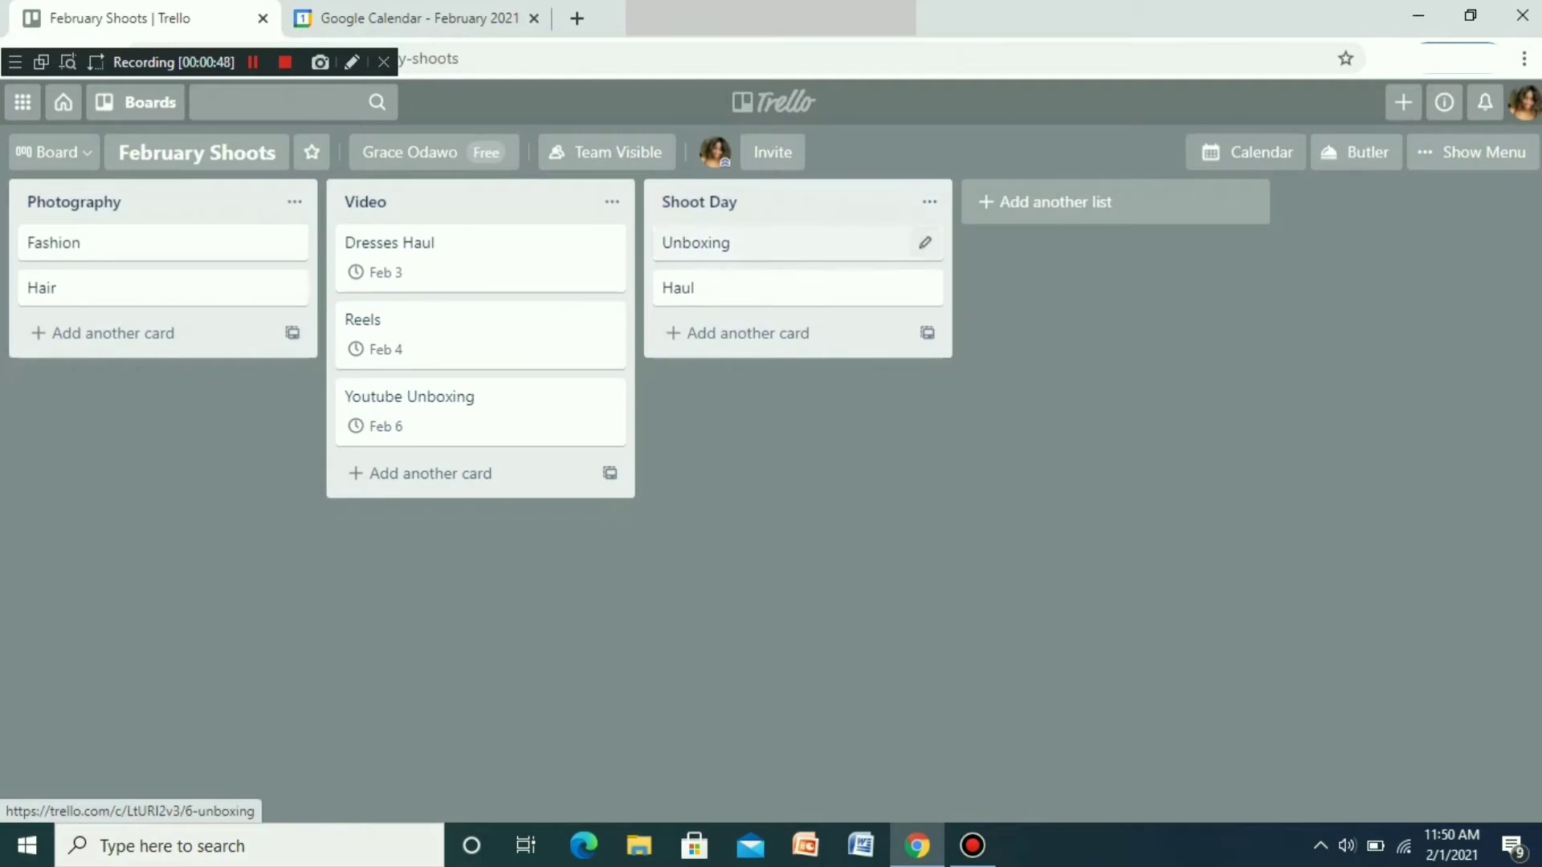
- Set the due date of the Unboxing card in the Shoot Day list to 2/15/2021
left_click(927, 242)
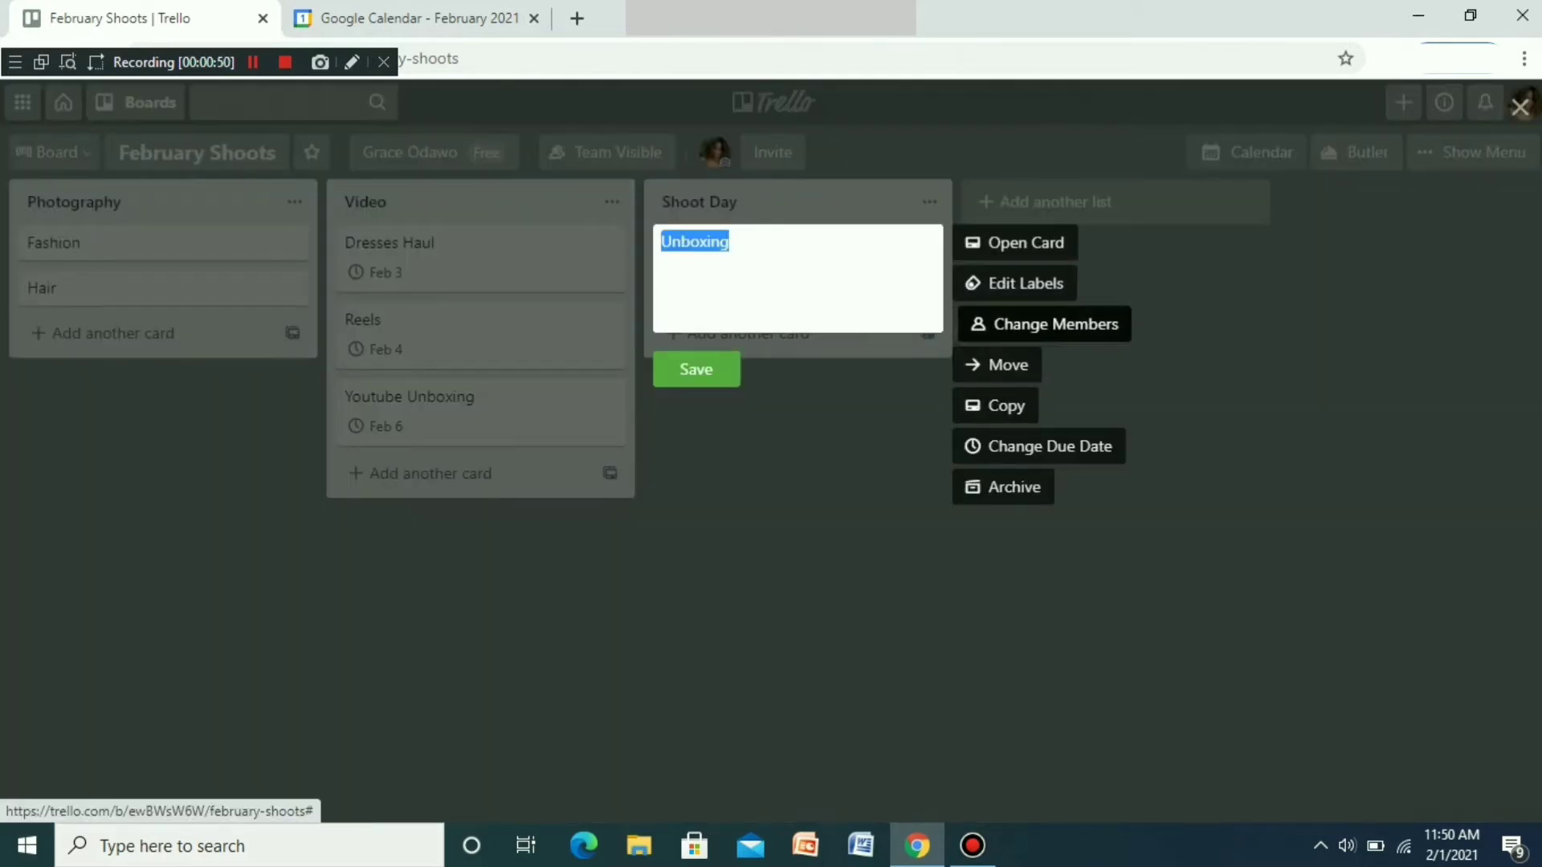
left_click(1038, 446)
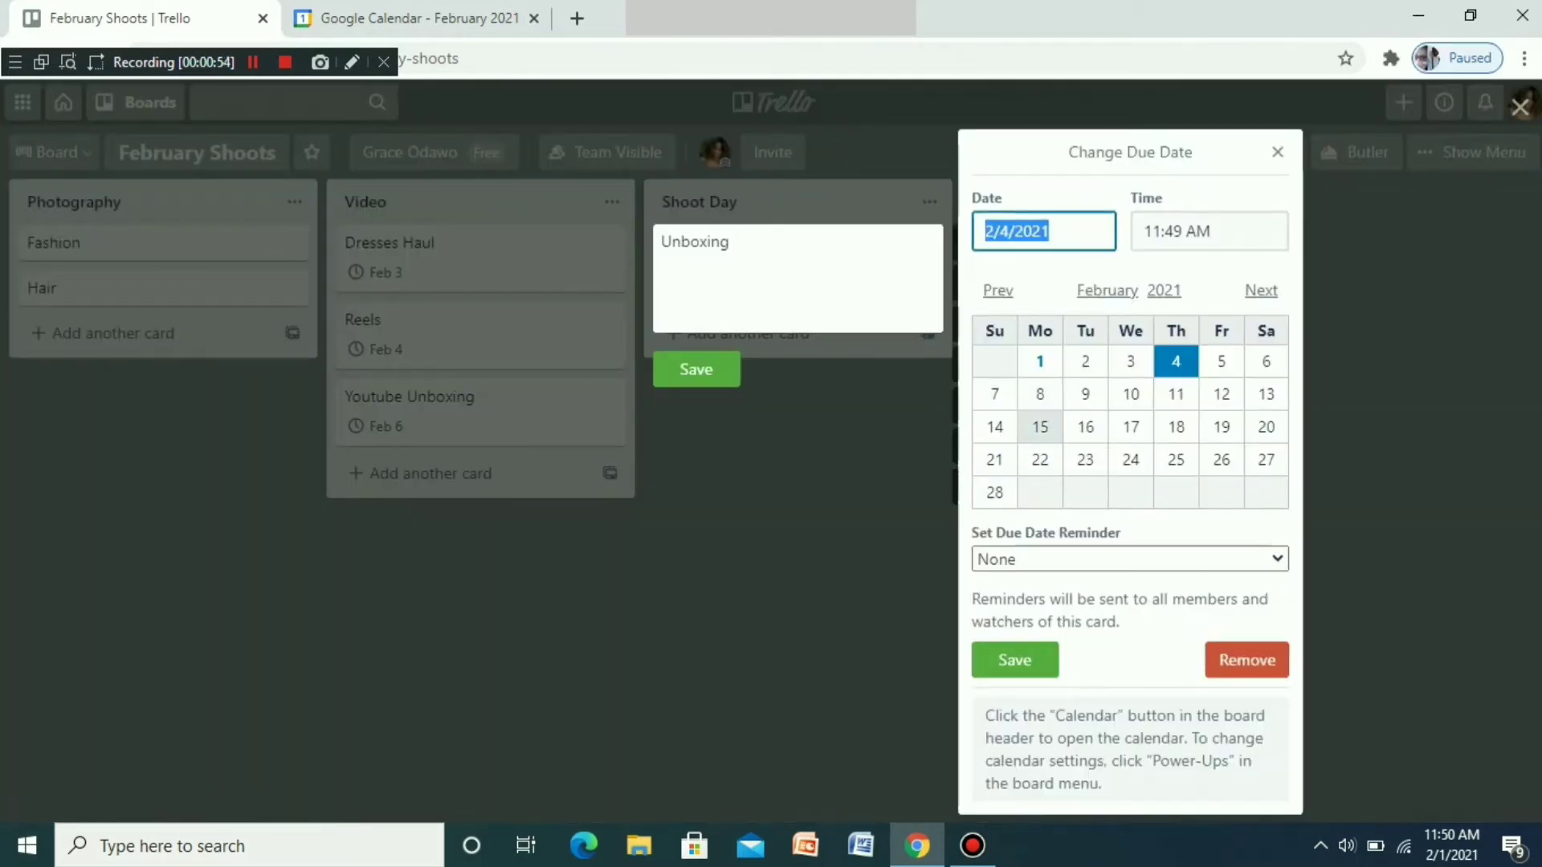
left_click(1040, 427)
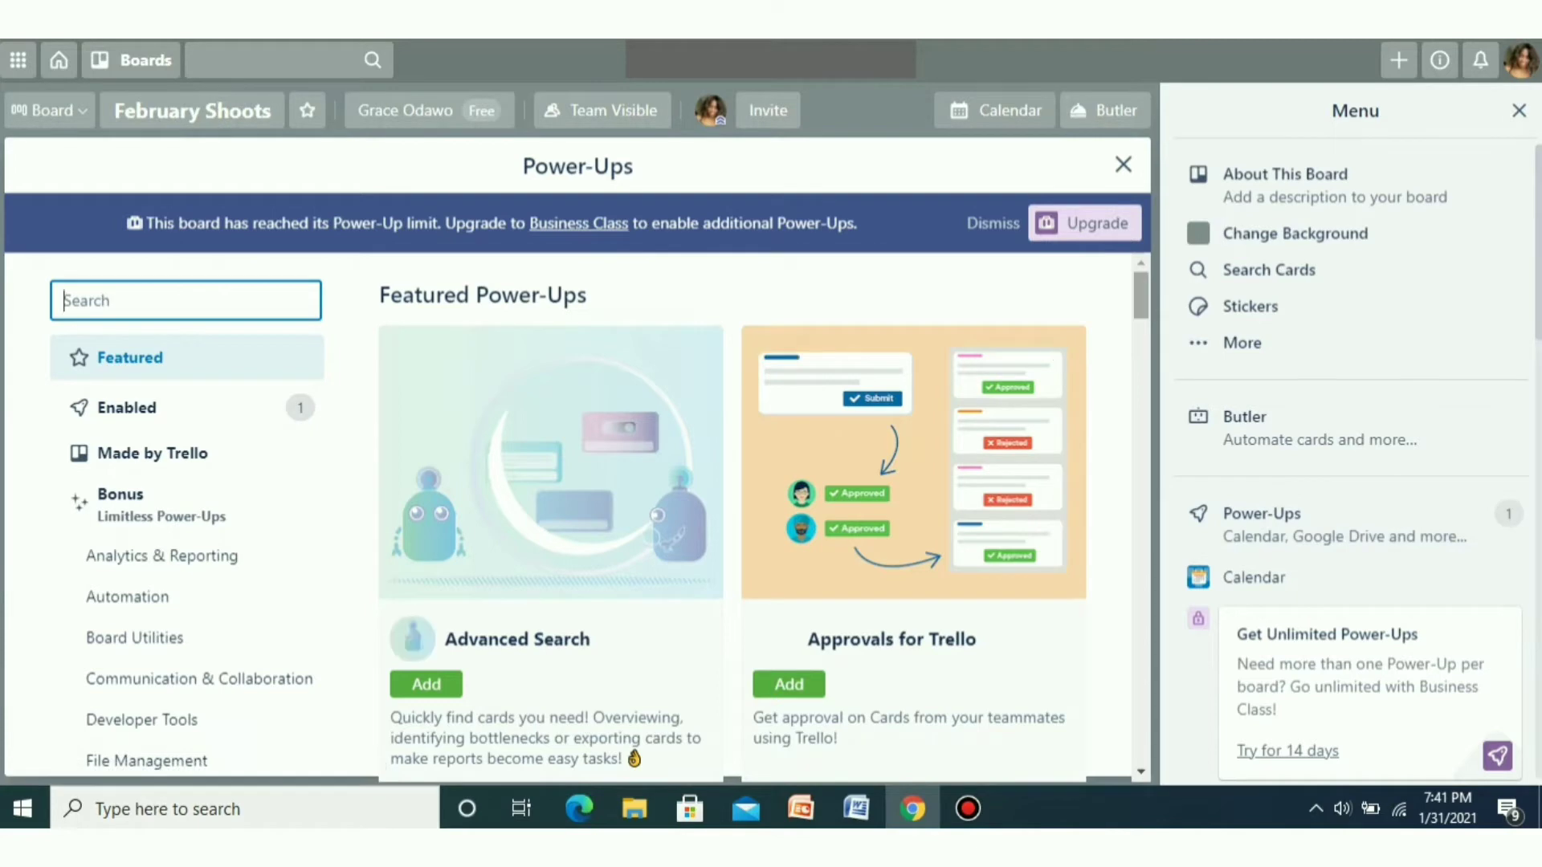
- Look through the featured Power-Ups and show the ones enabled for the board
scroll(578, 514, "down", 10)
scroll(579, 514, "up", 10)
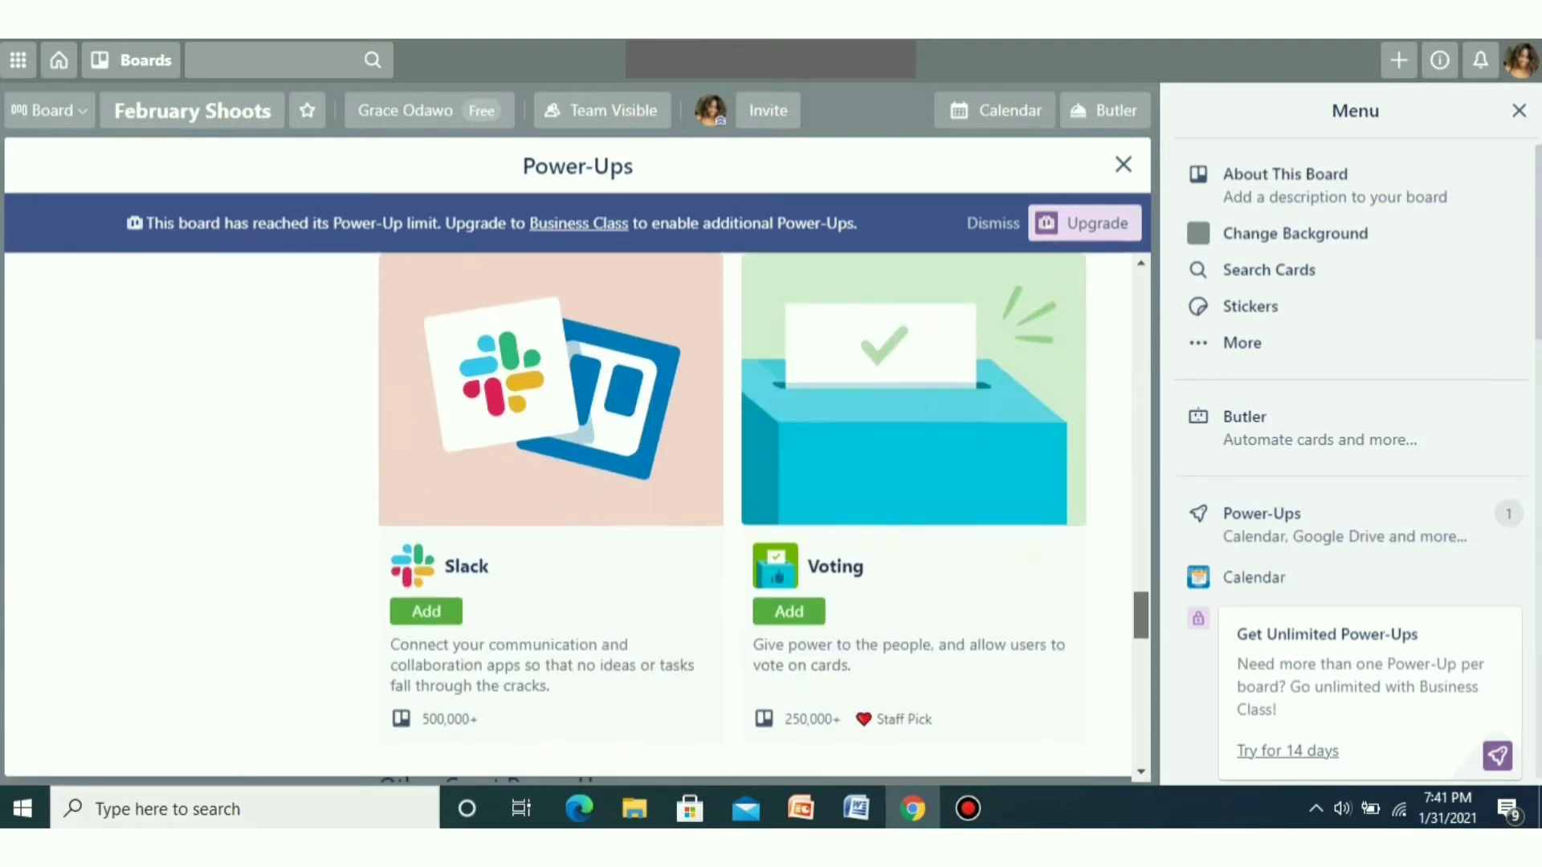
left_click(127, 408)
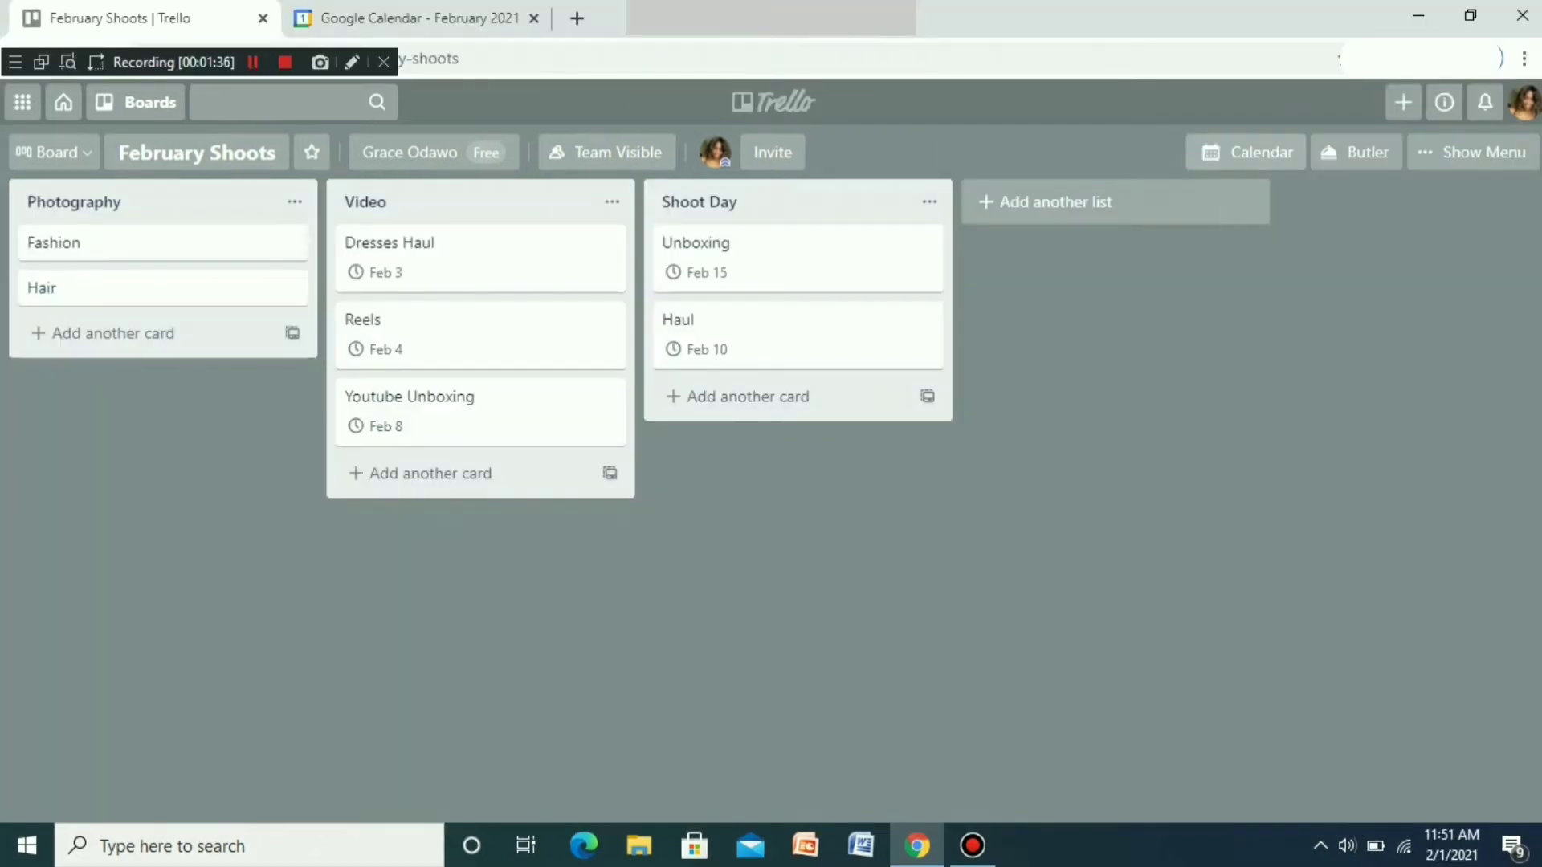
- Open the board's calendar for February 2021 and enable its sync with a personal calendar
left_click(1245, 152)
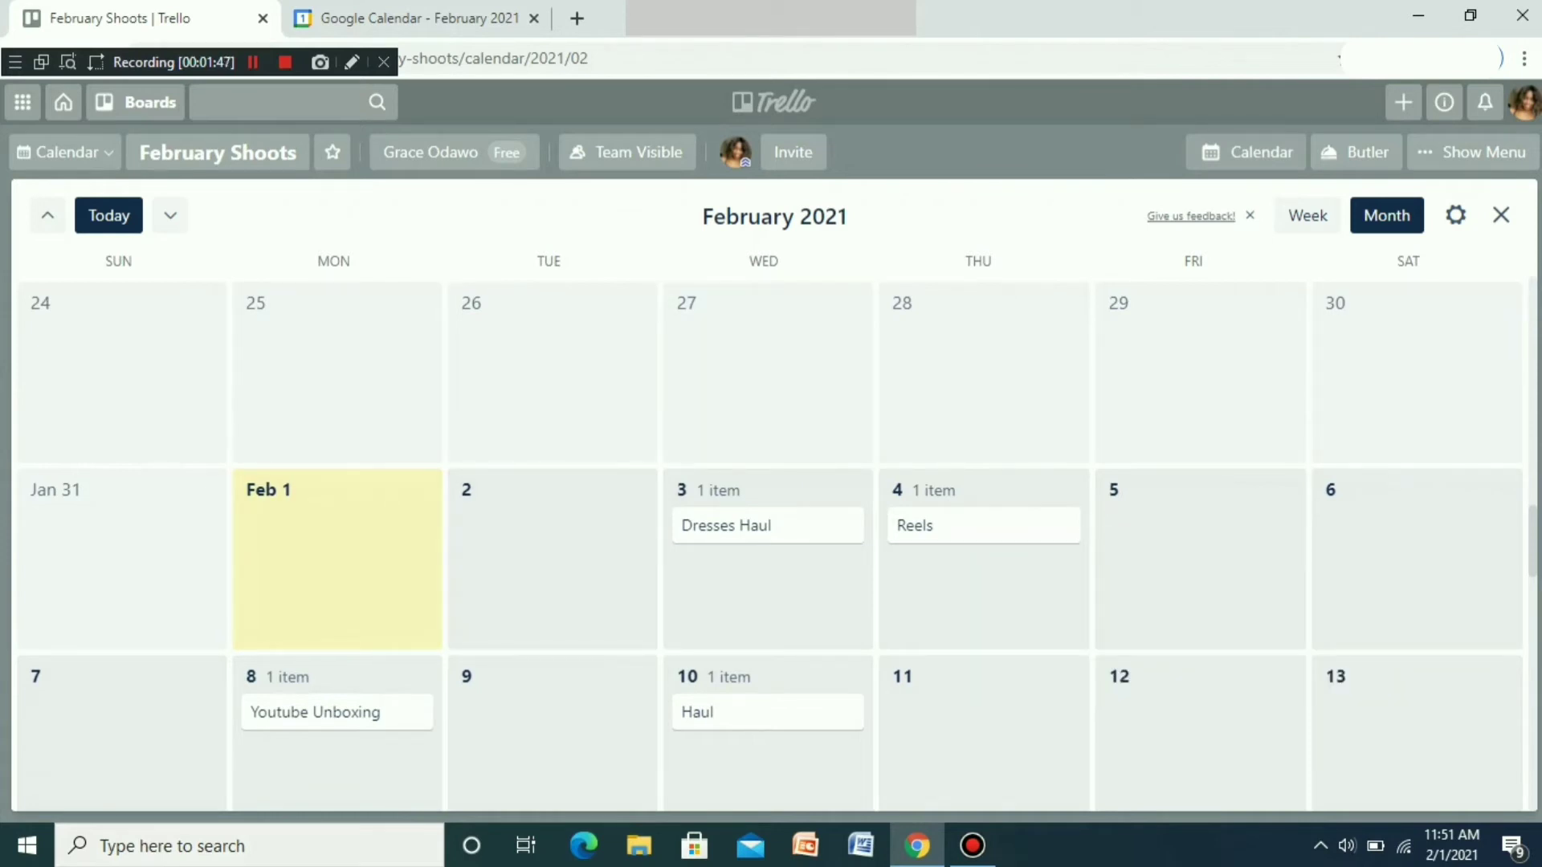
scroll(770, 544, "down", 3)
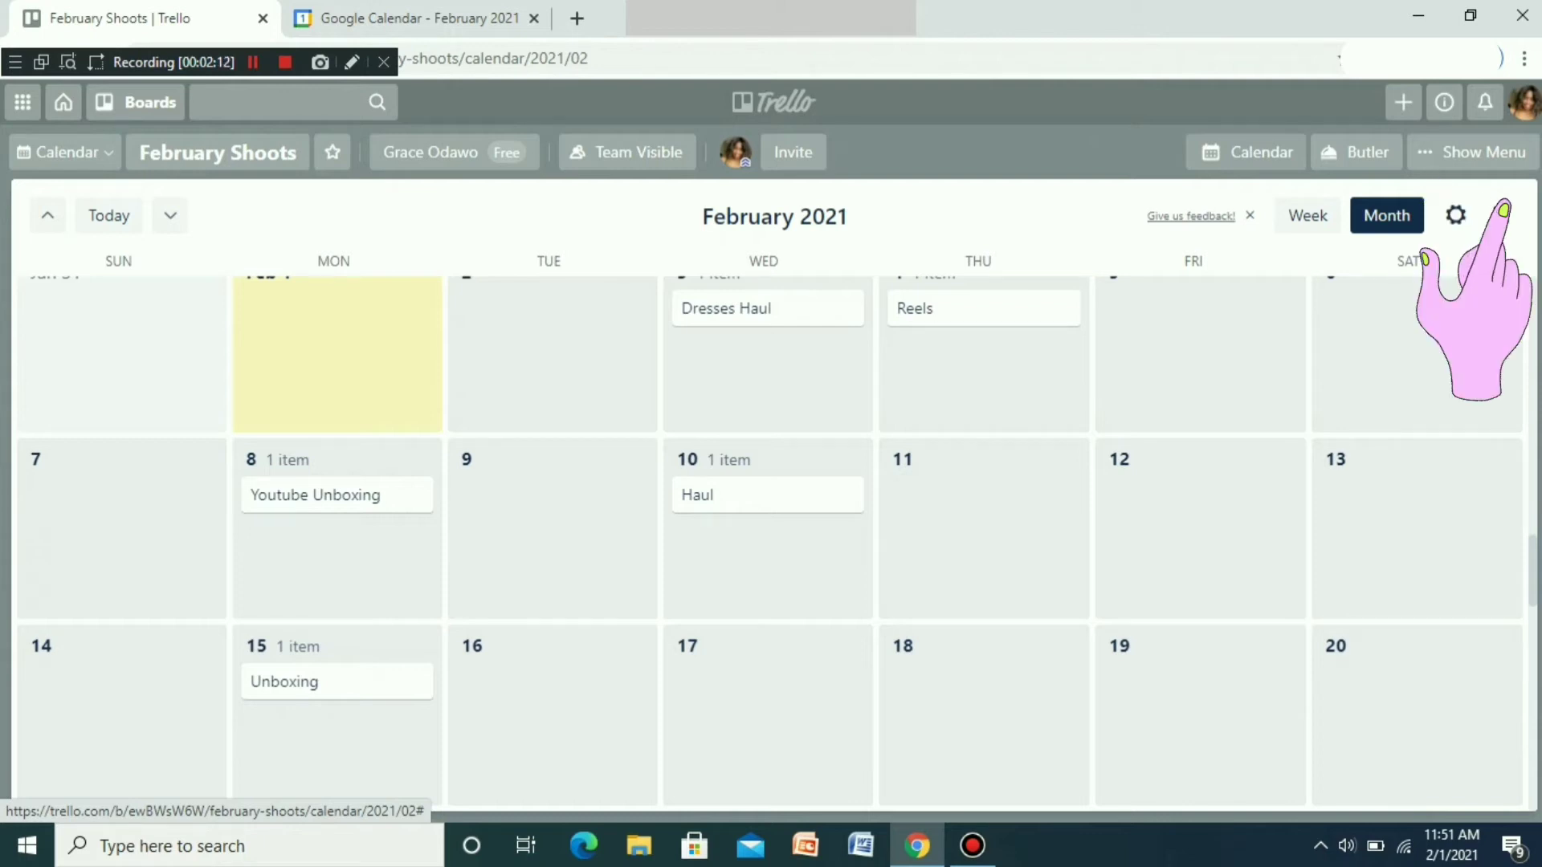
left_click(1455, 215)
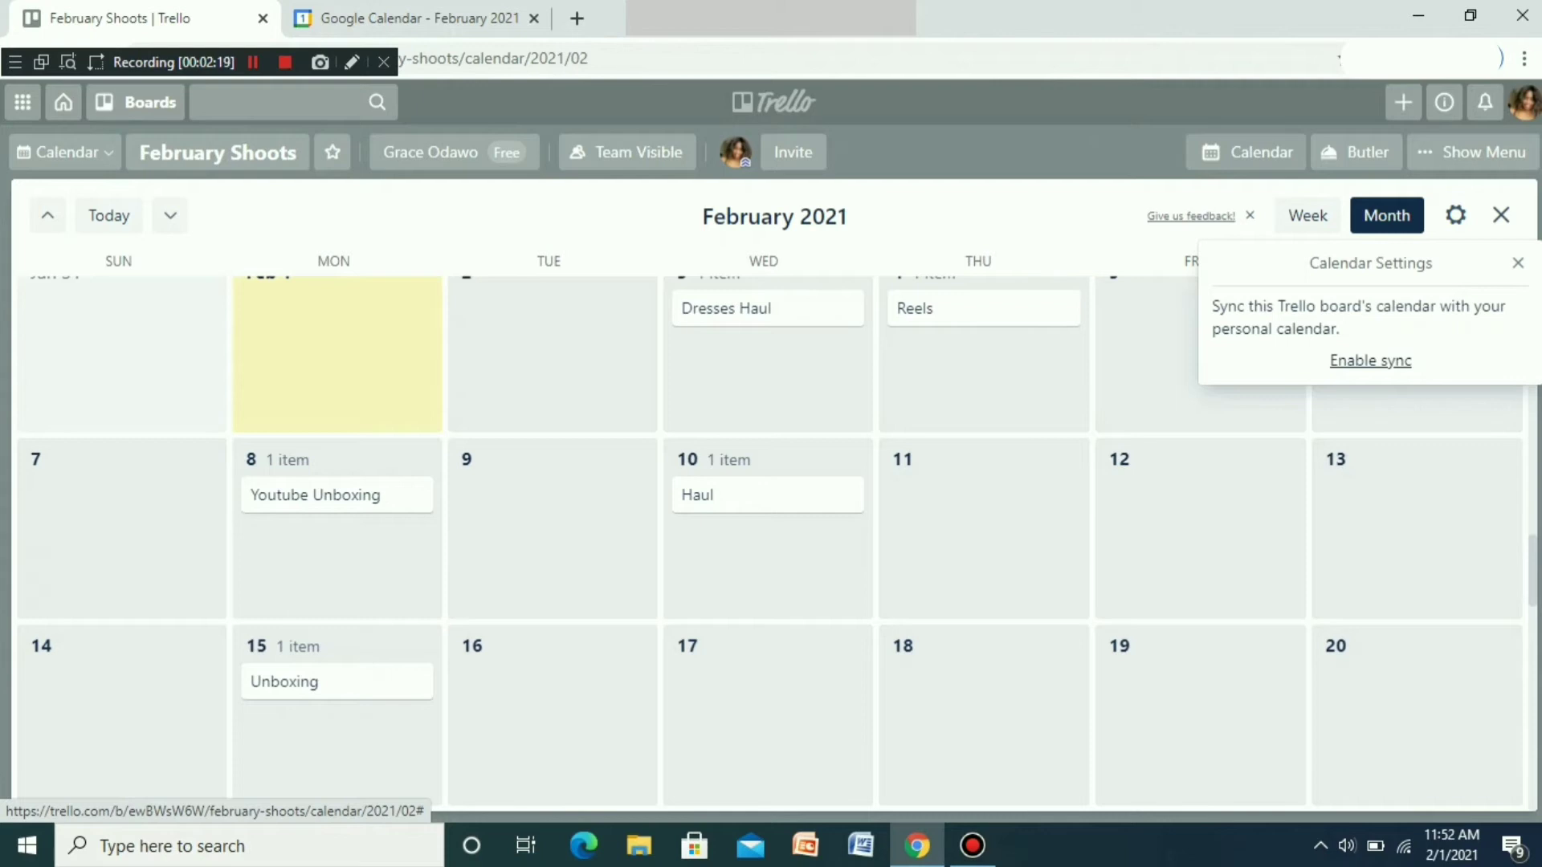
left_click(1370, 361)
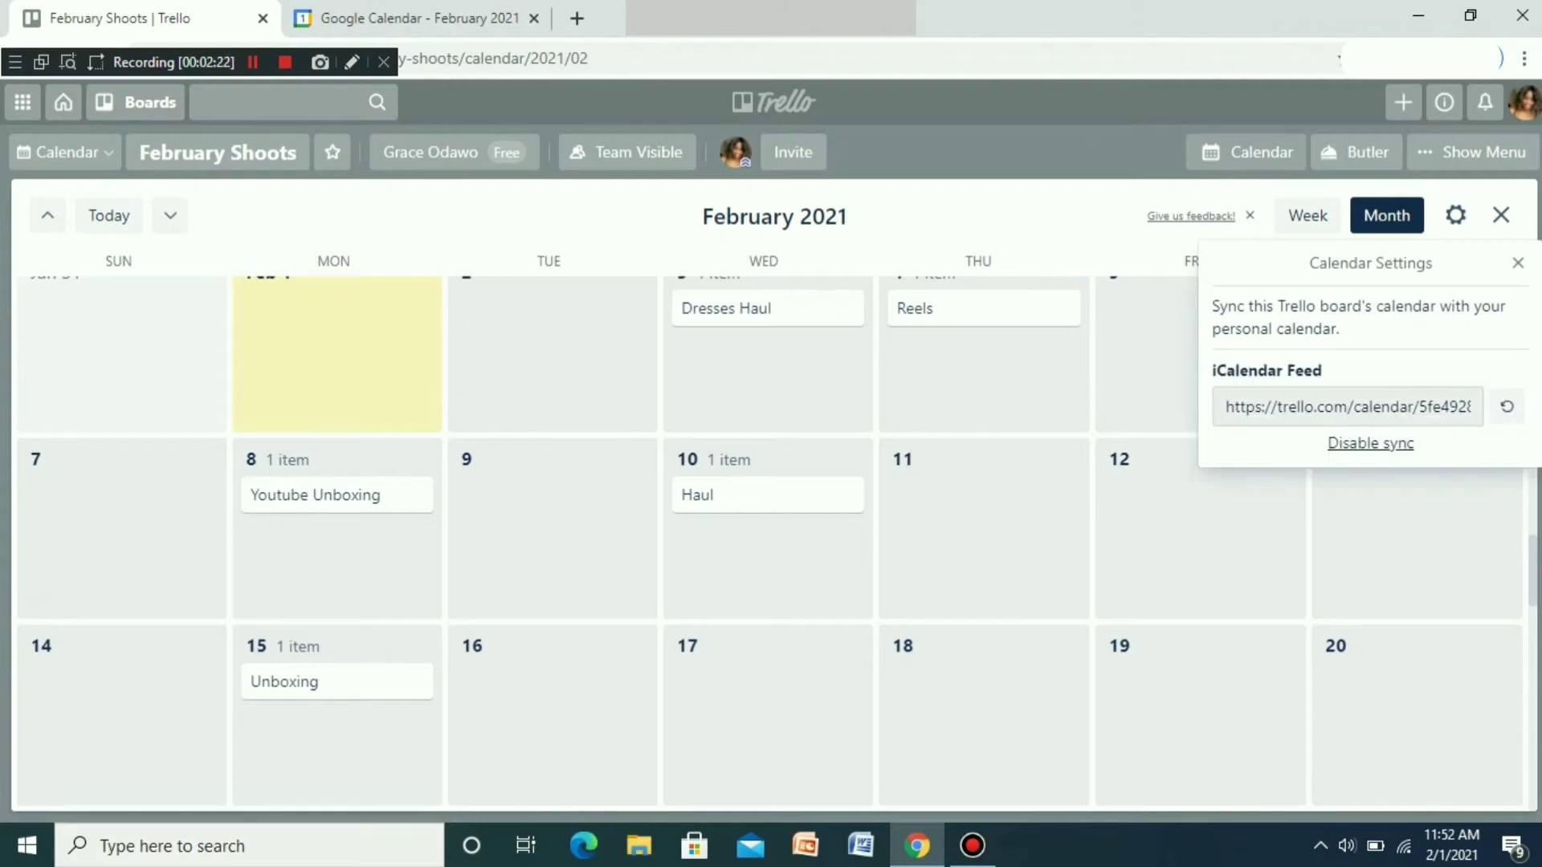
- Copy the board's iCalendar feed URL and close the calendar settings
left_click(1348, 407)
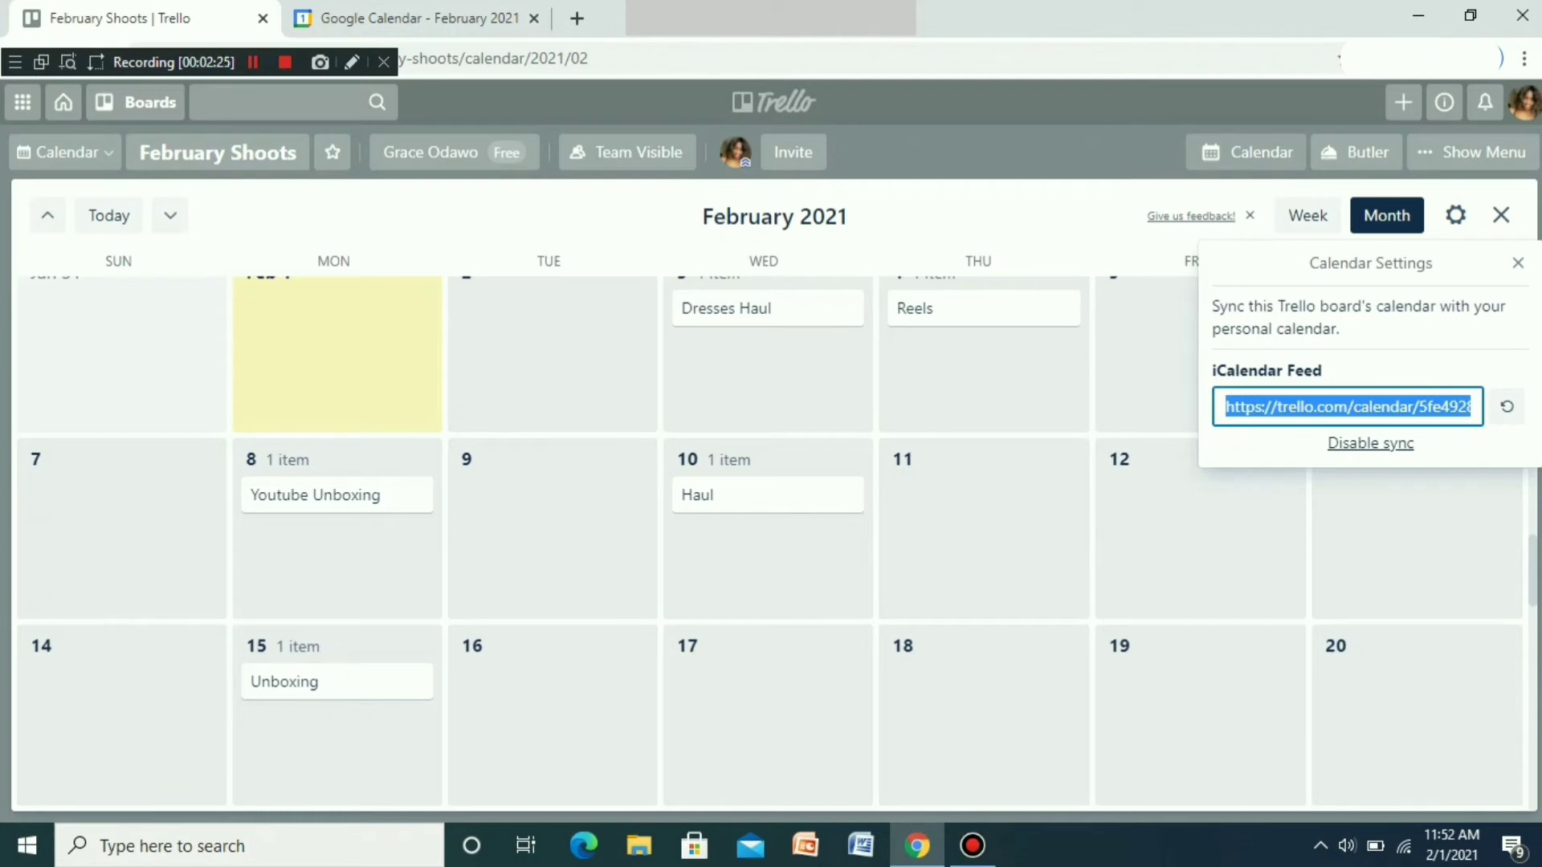
right_click(1348, 408)
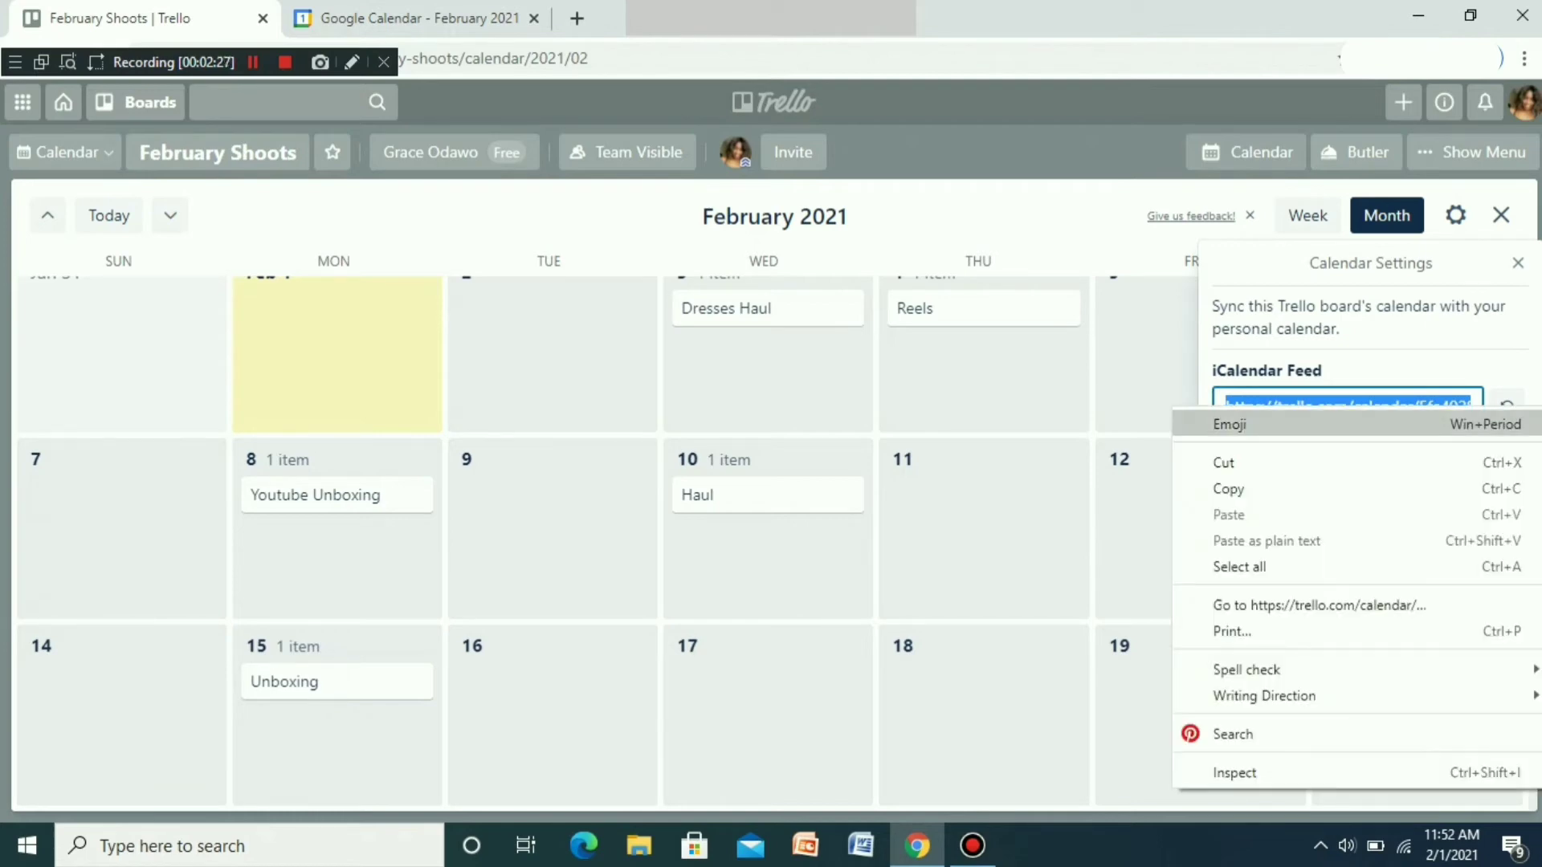
left_click(1228, 489)
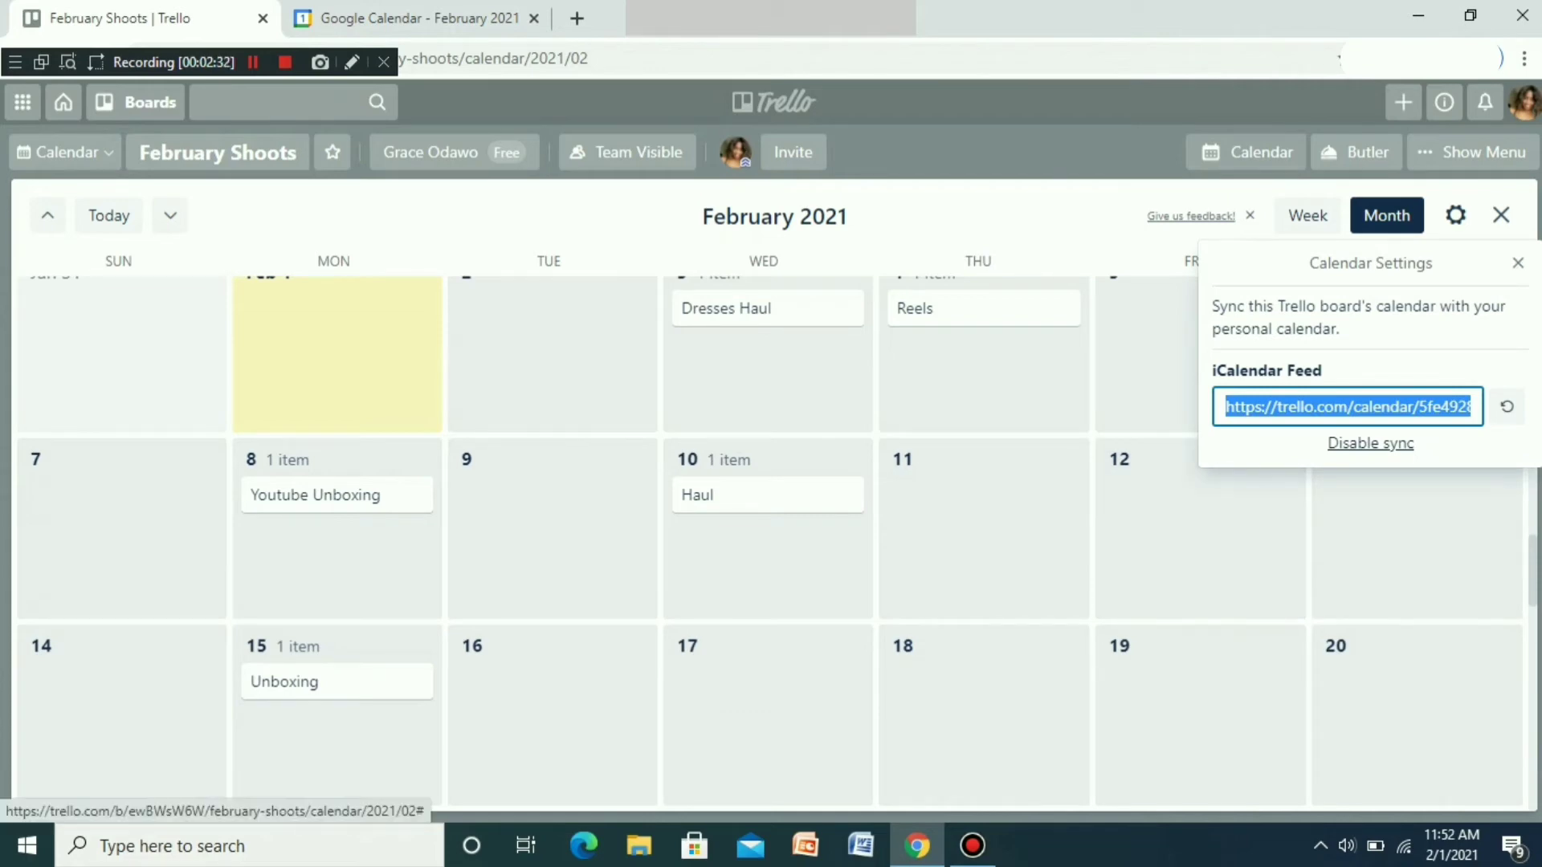
left_click(1455, 216)
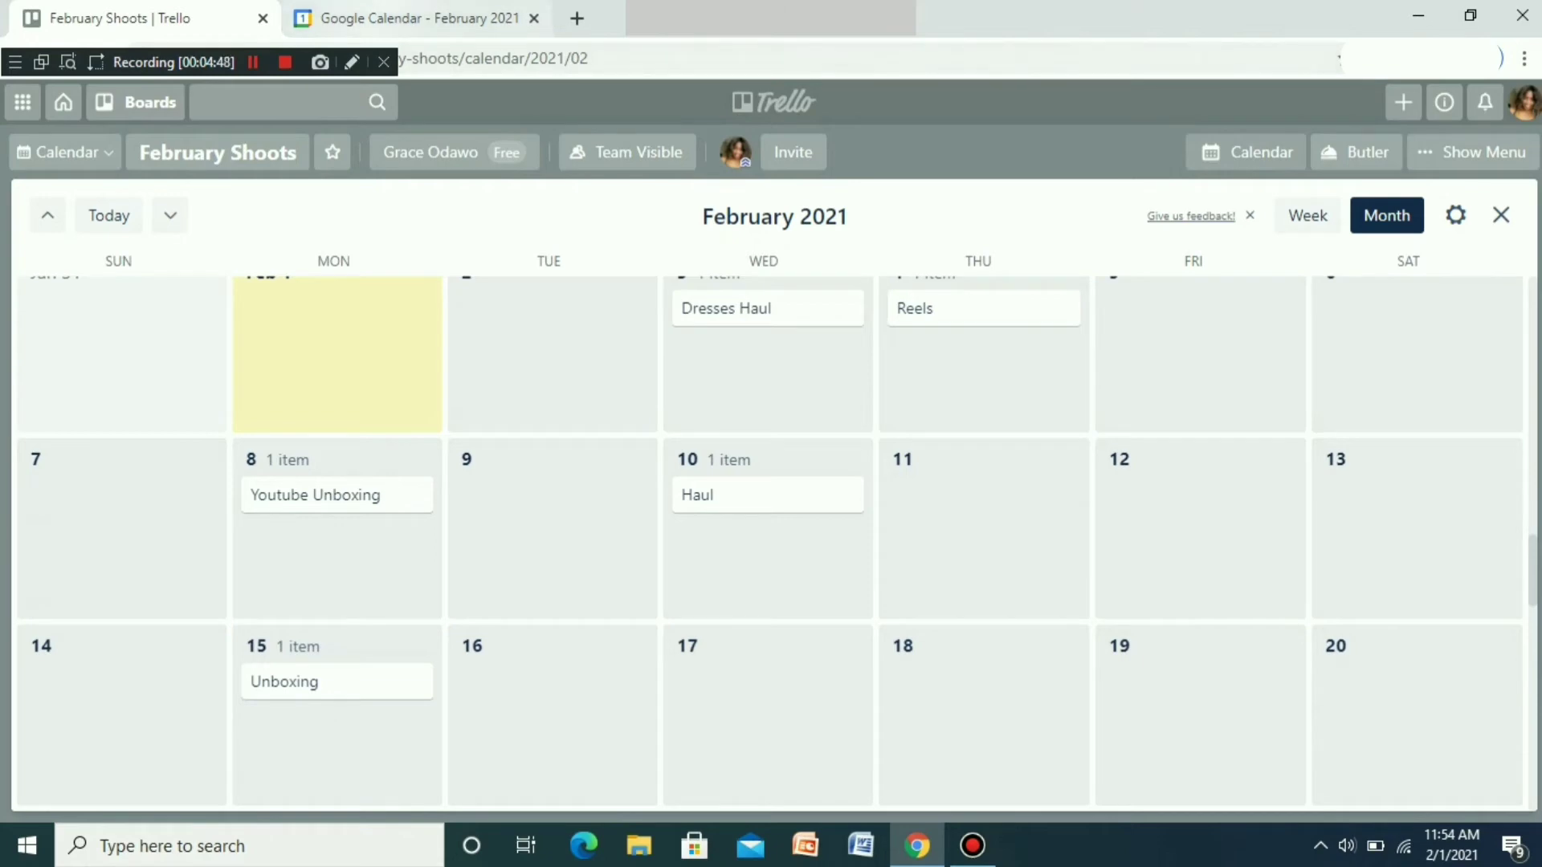
- In Google Calendar, add another calendar from the copied Trello feed URL and return to the February 2021 month view
left_click(418, 18)
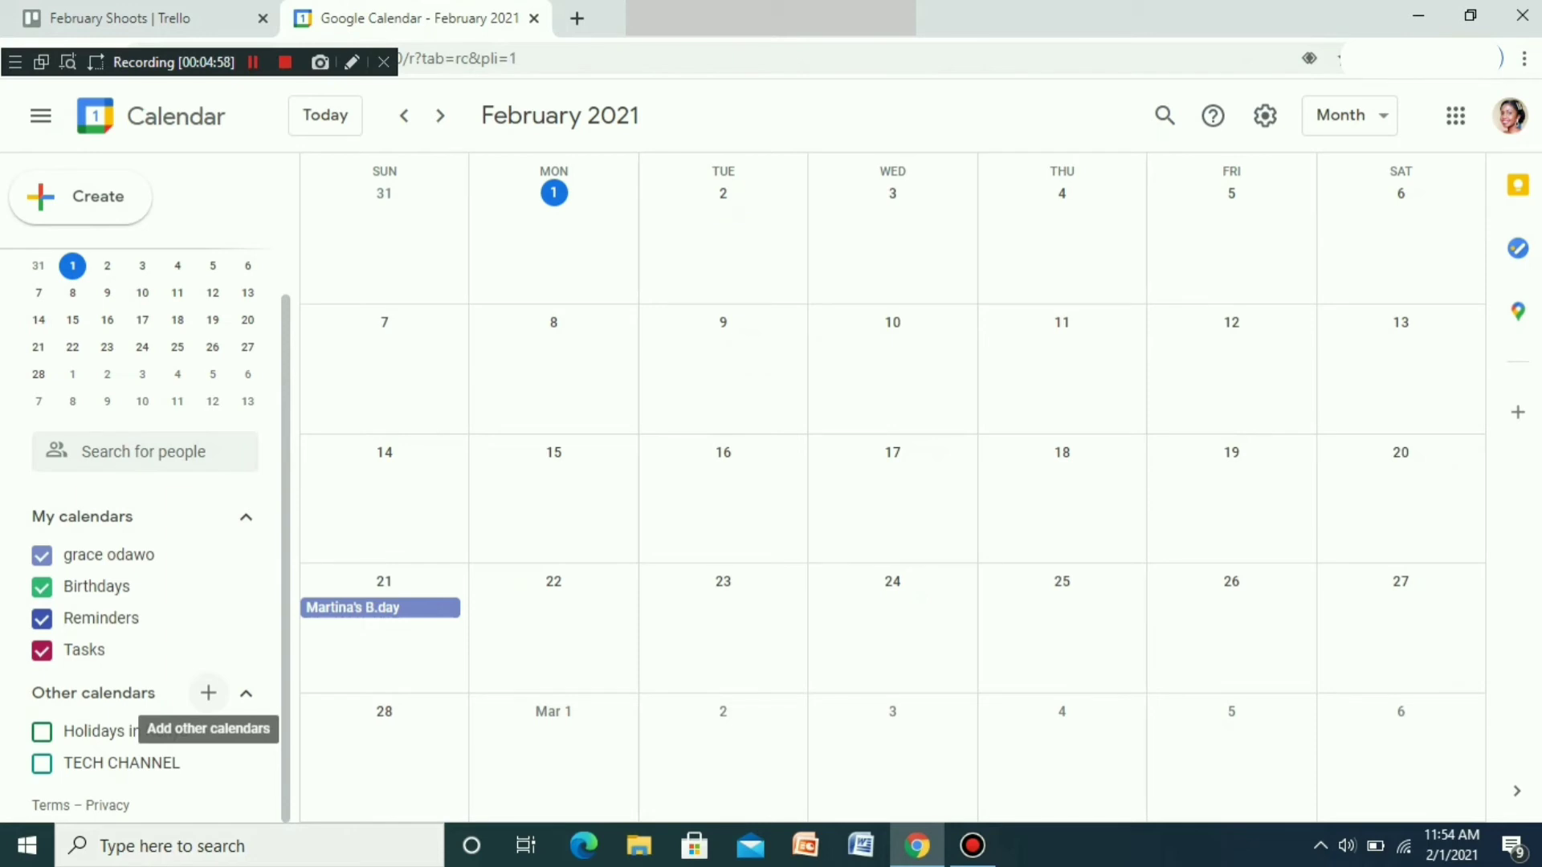
left_click(208, 692)
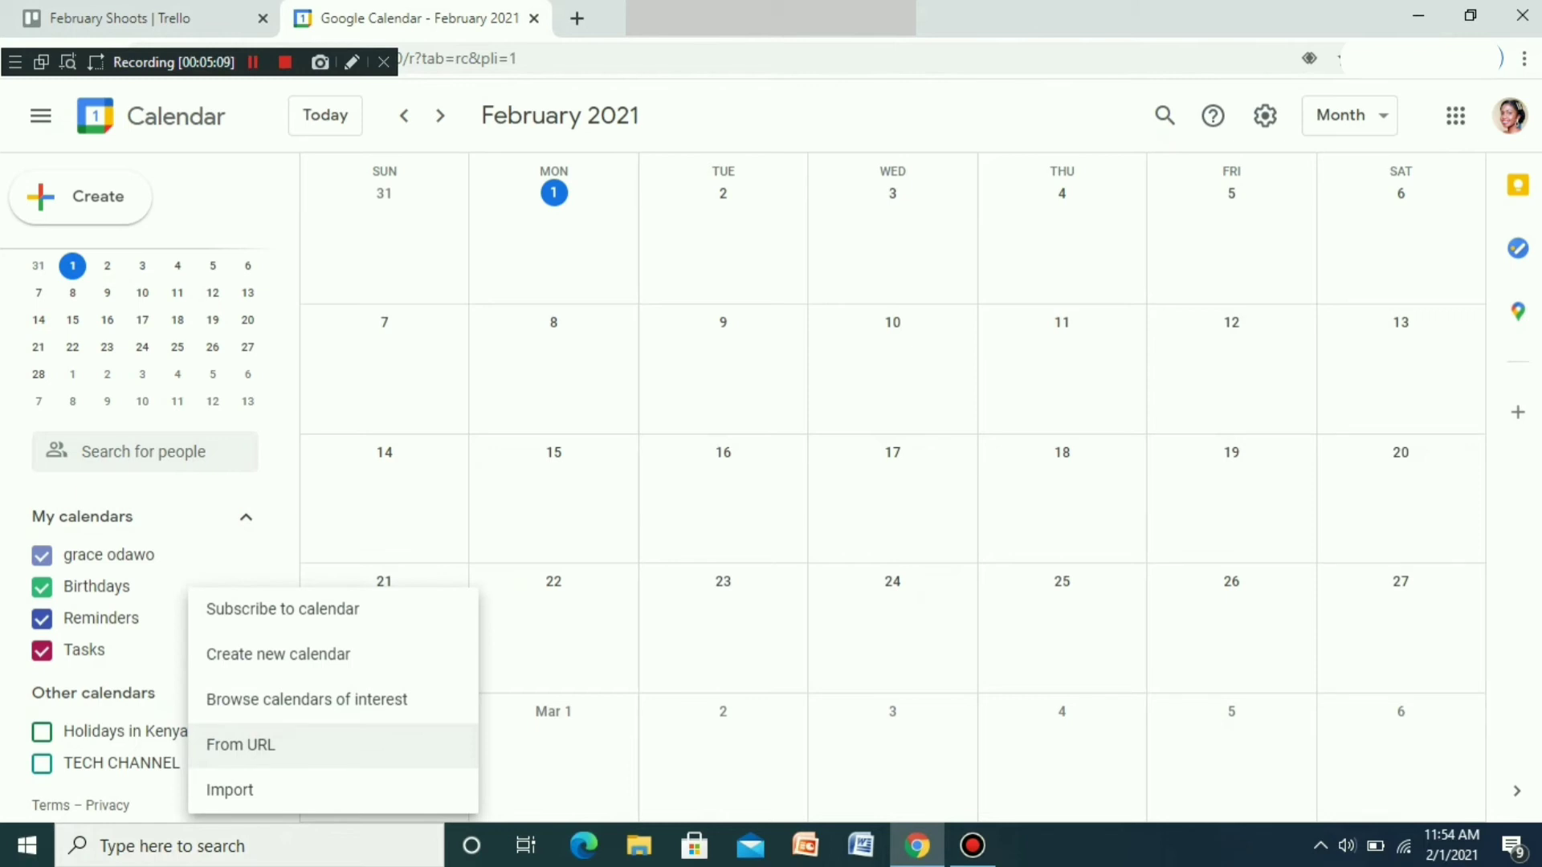
left_click(240, 744)
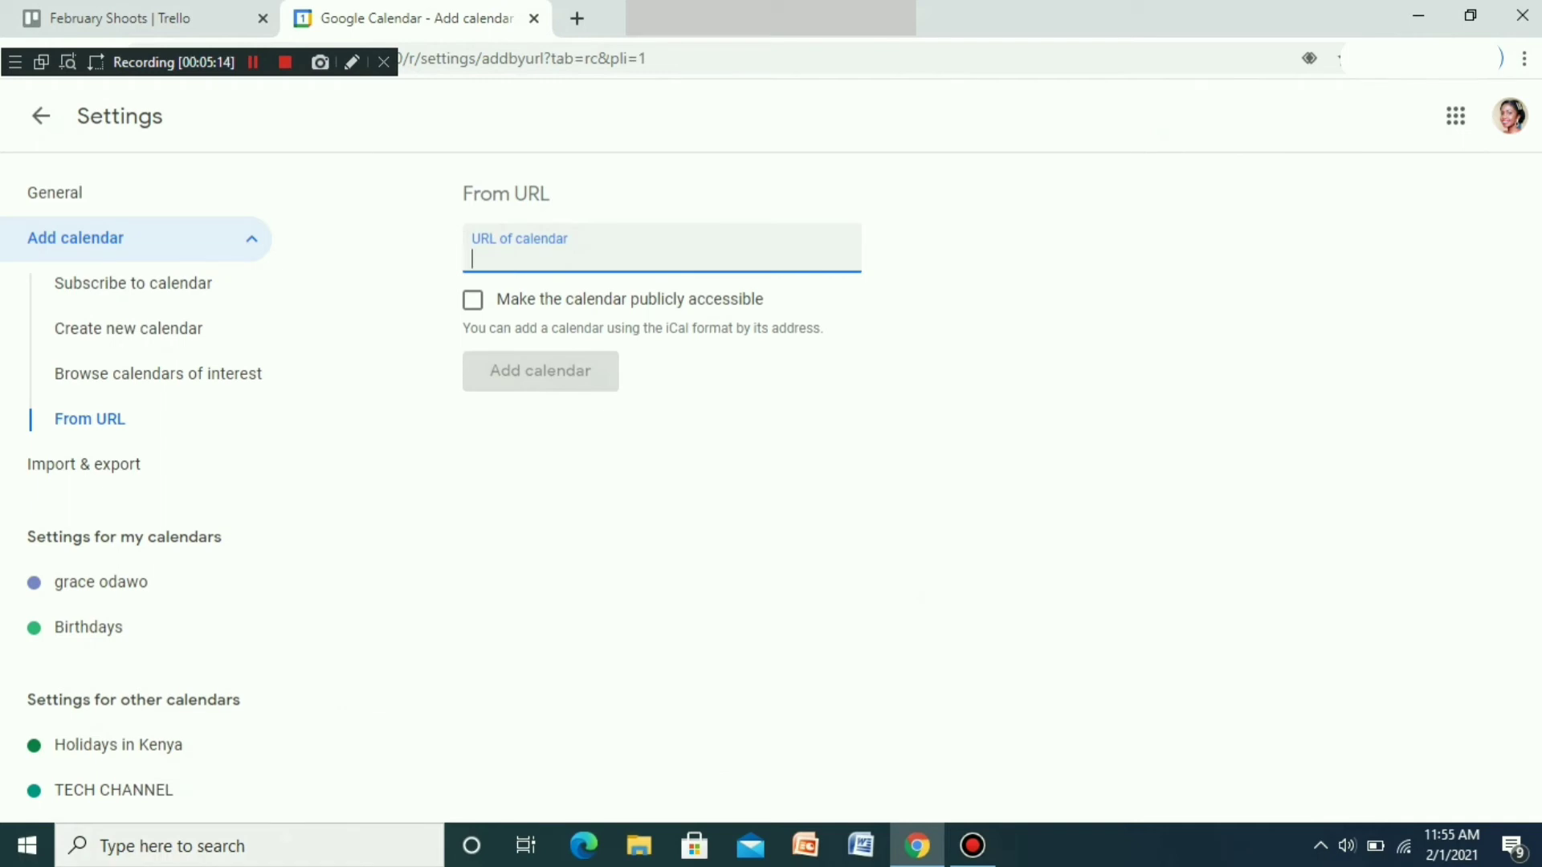
right_click(503, 255)
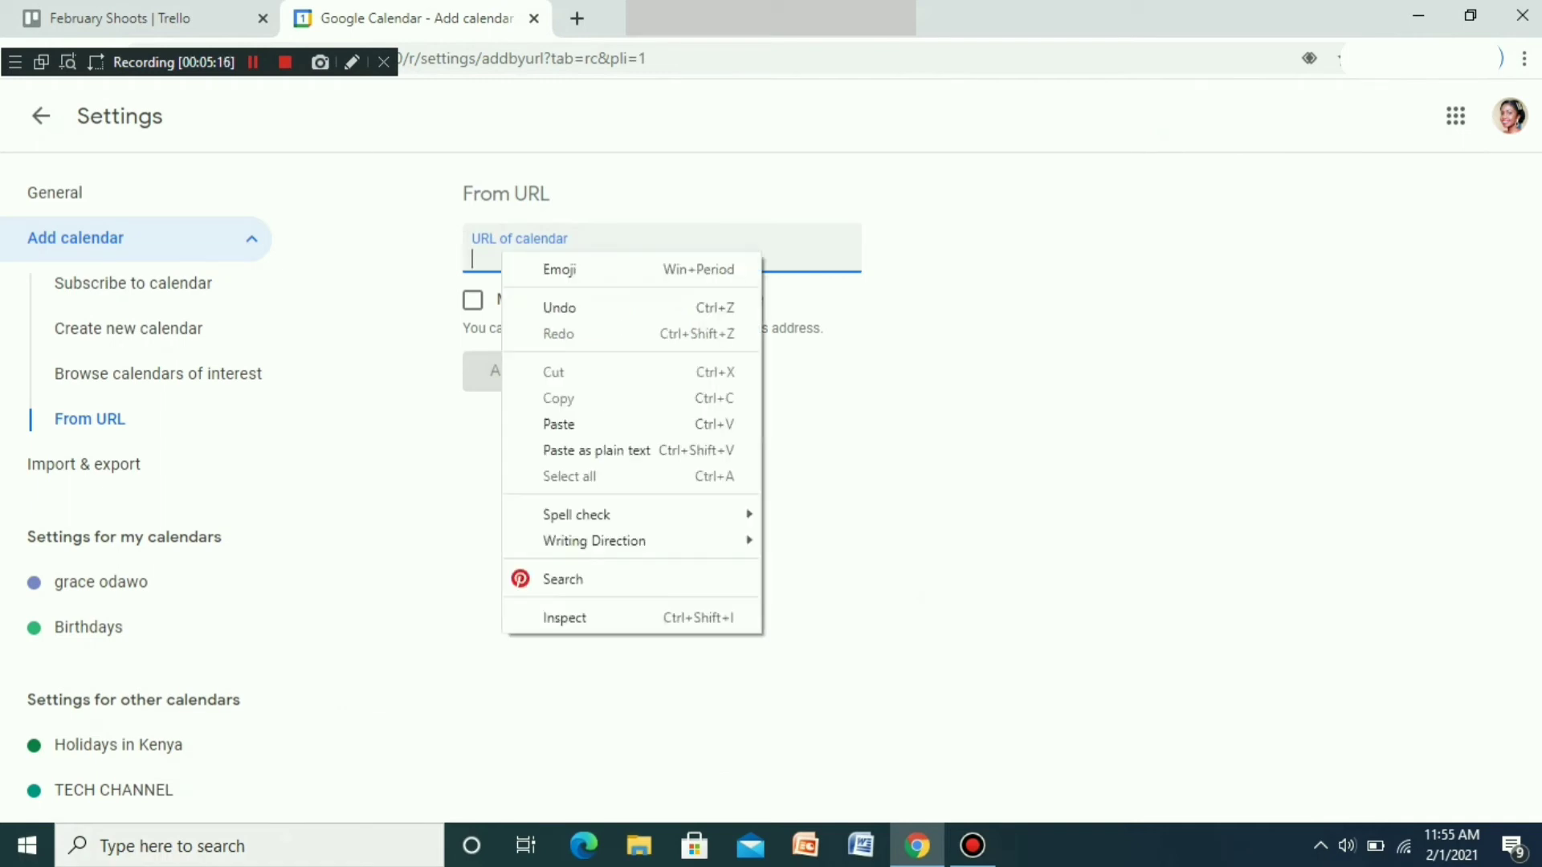
left_click(559, 424)
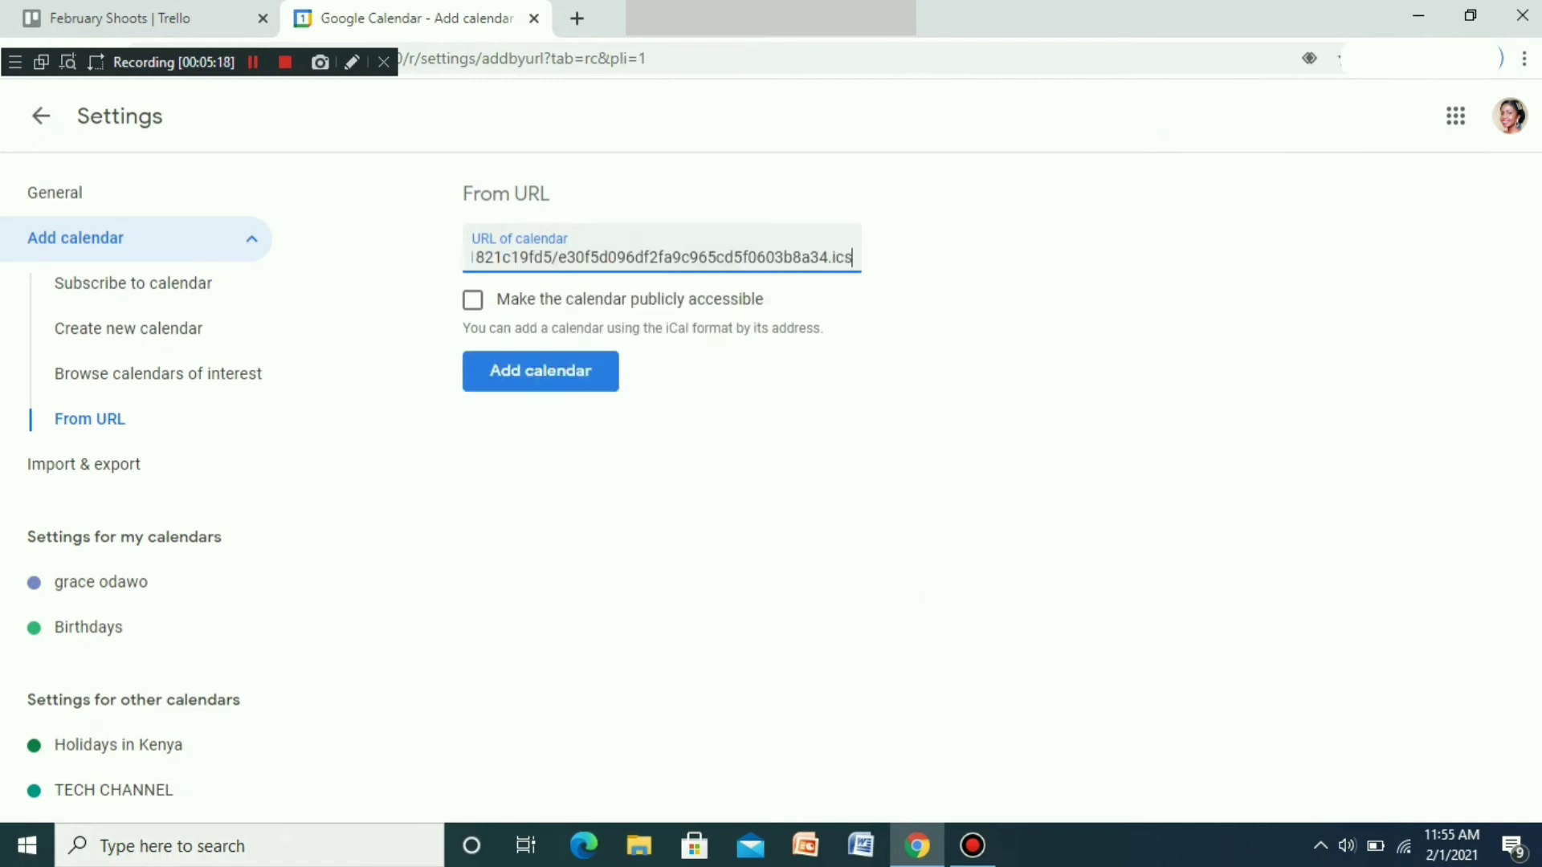
left_click(540, 371)
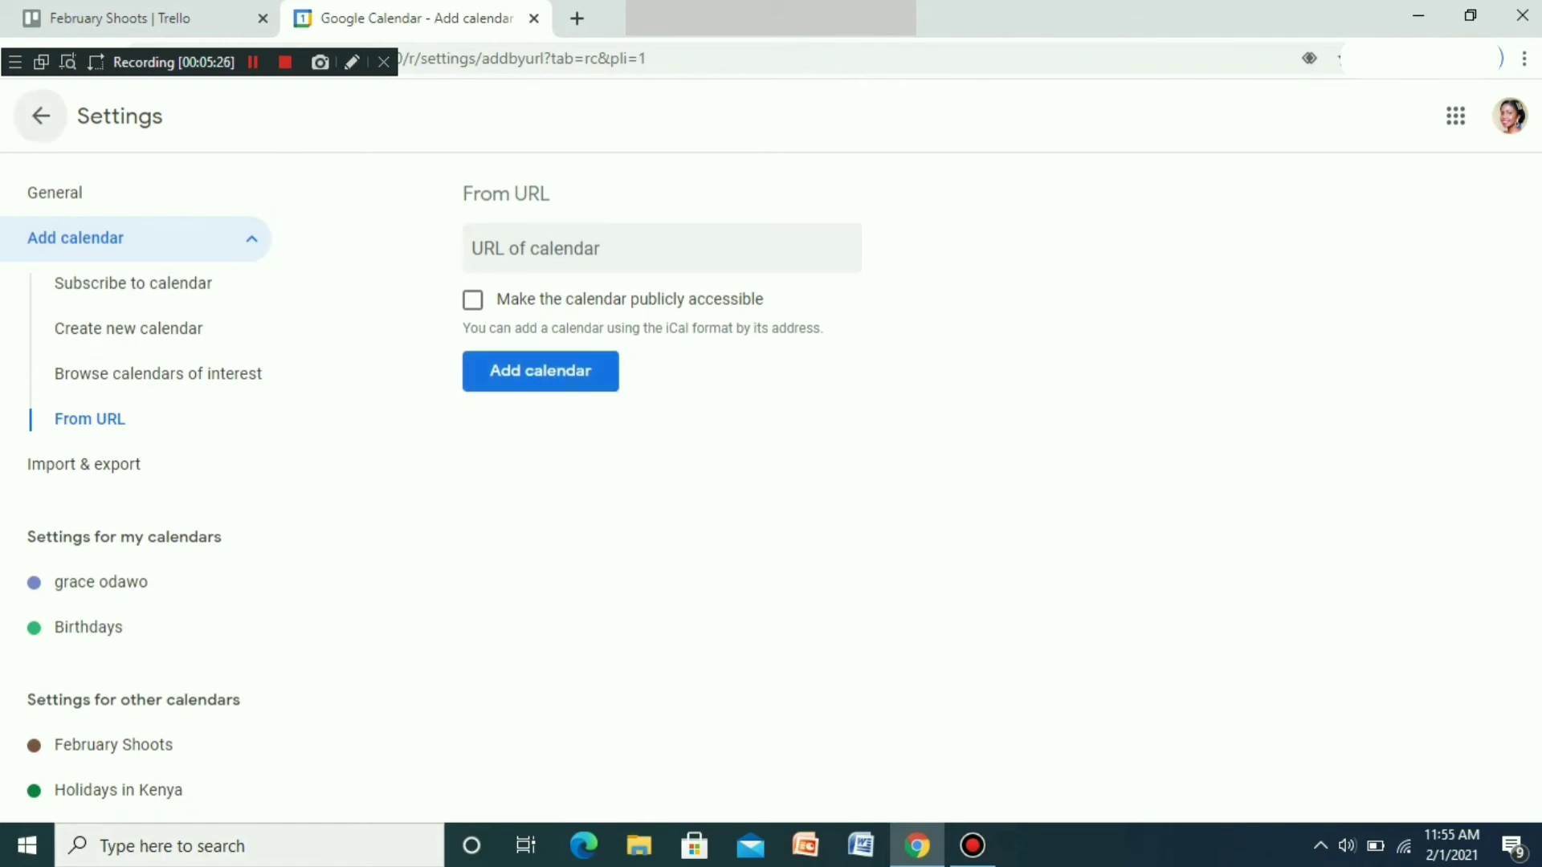
left_click(41, 116)
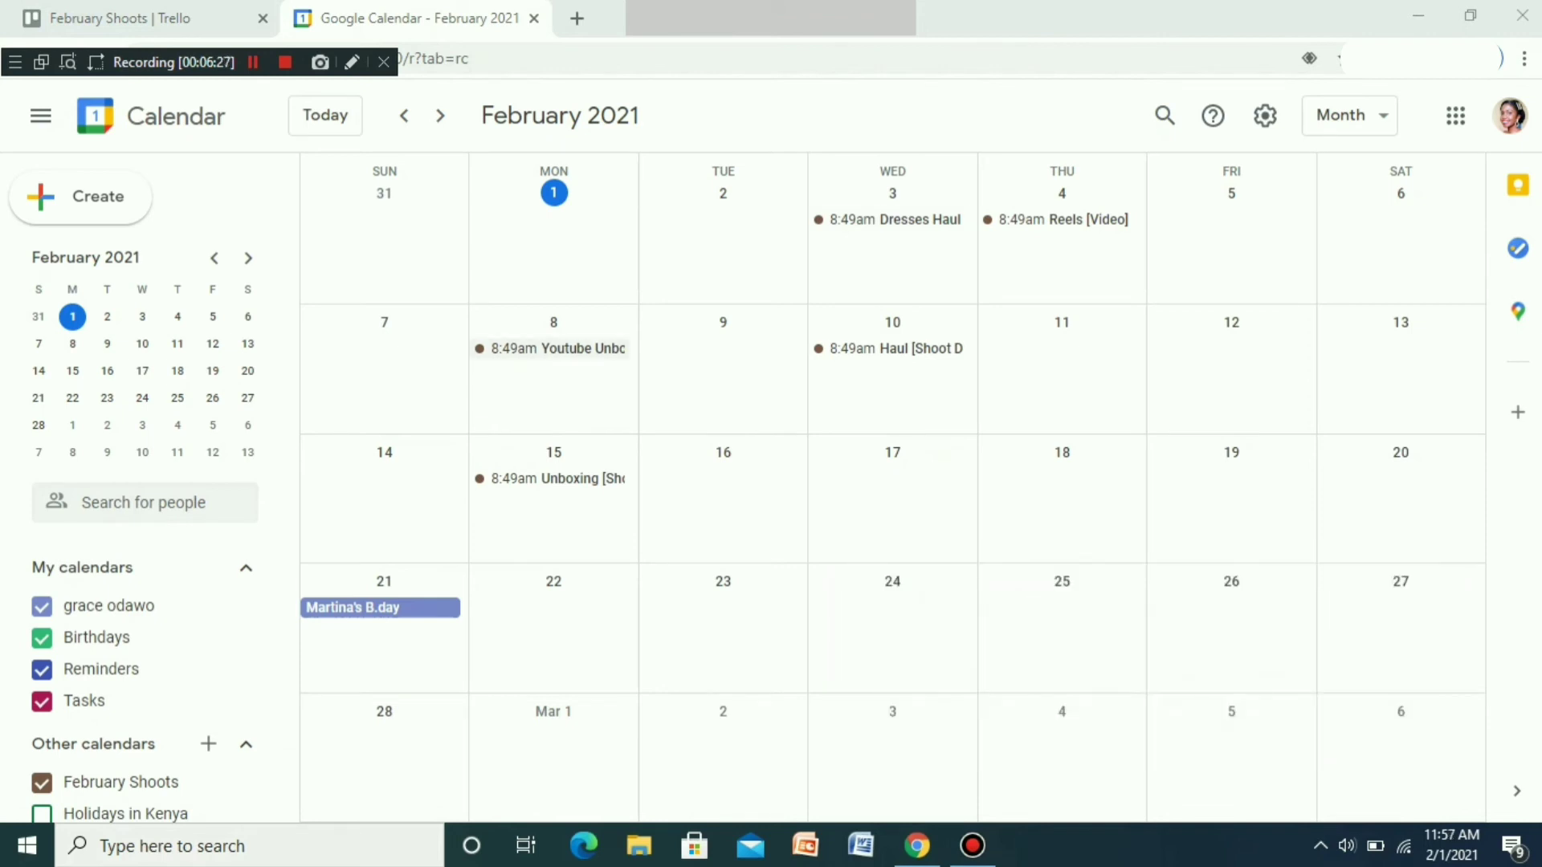
- Check the details of the Youtube Unboxing event on February 8 and compare the synced events with the Trello board's calendar
left_click(554, 348)
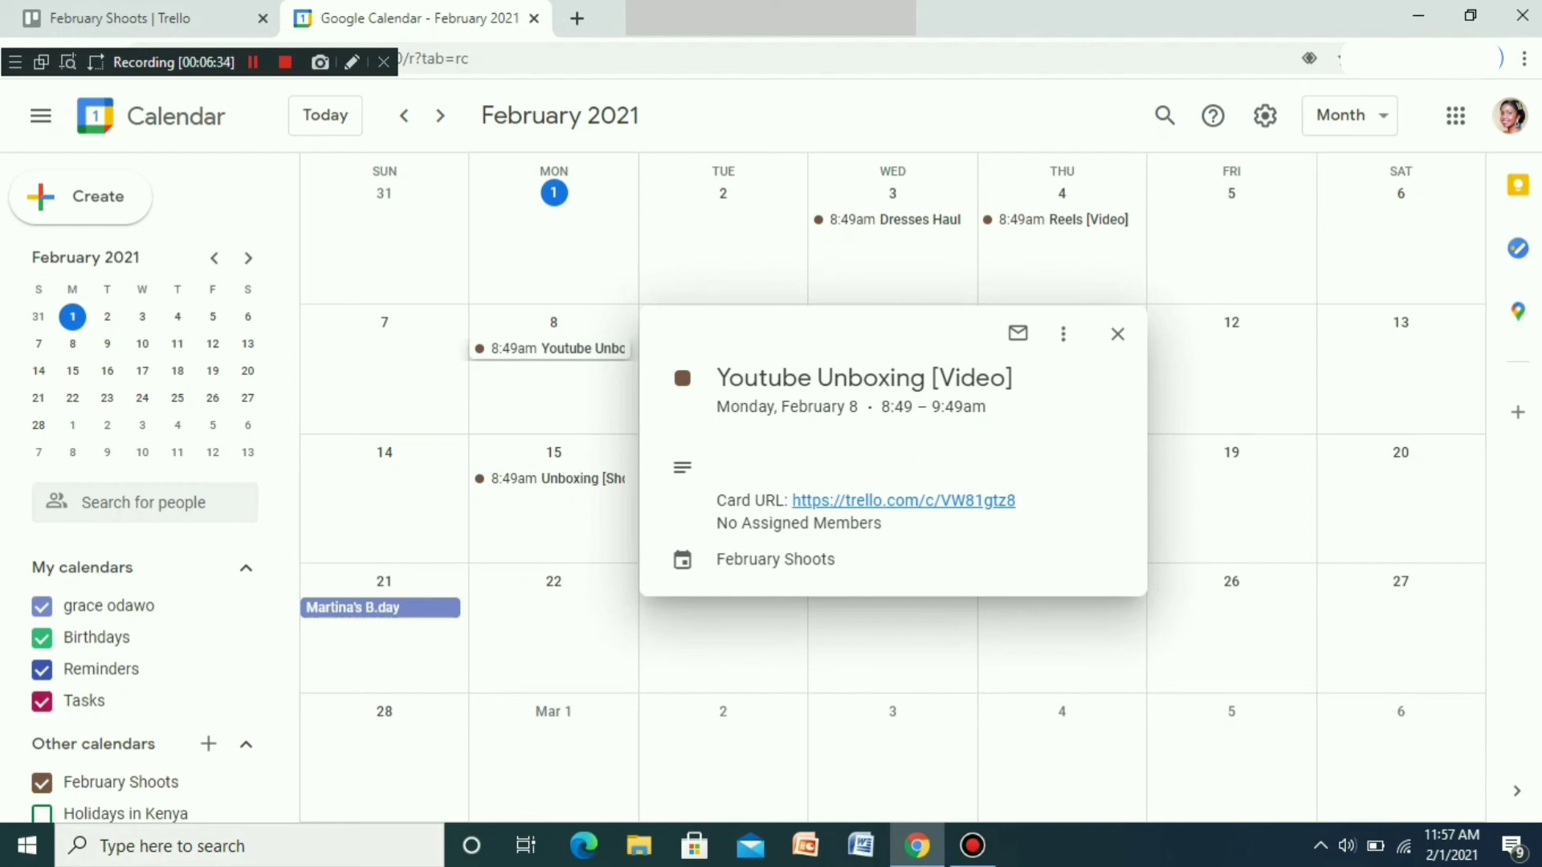
left_click(1117, 333)
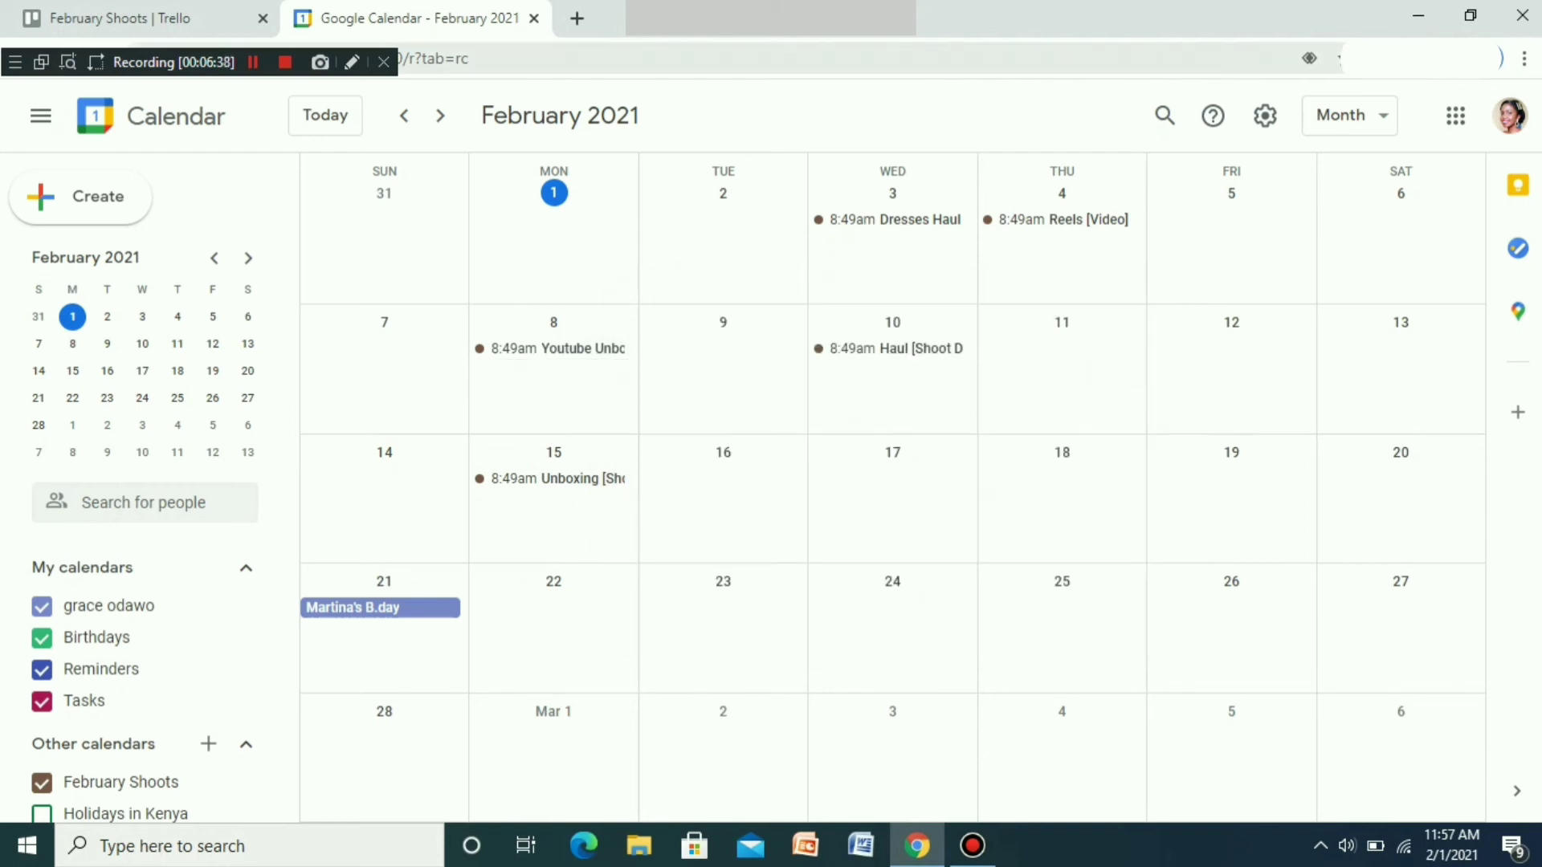
left_click(160, 19)
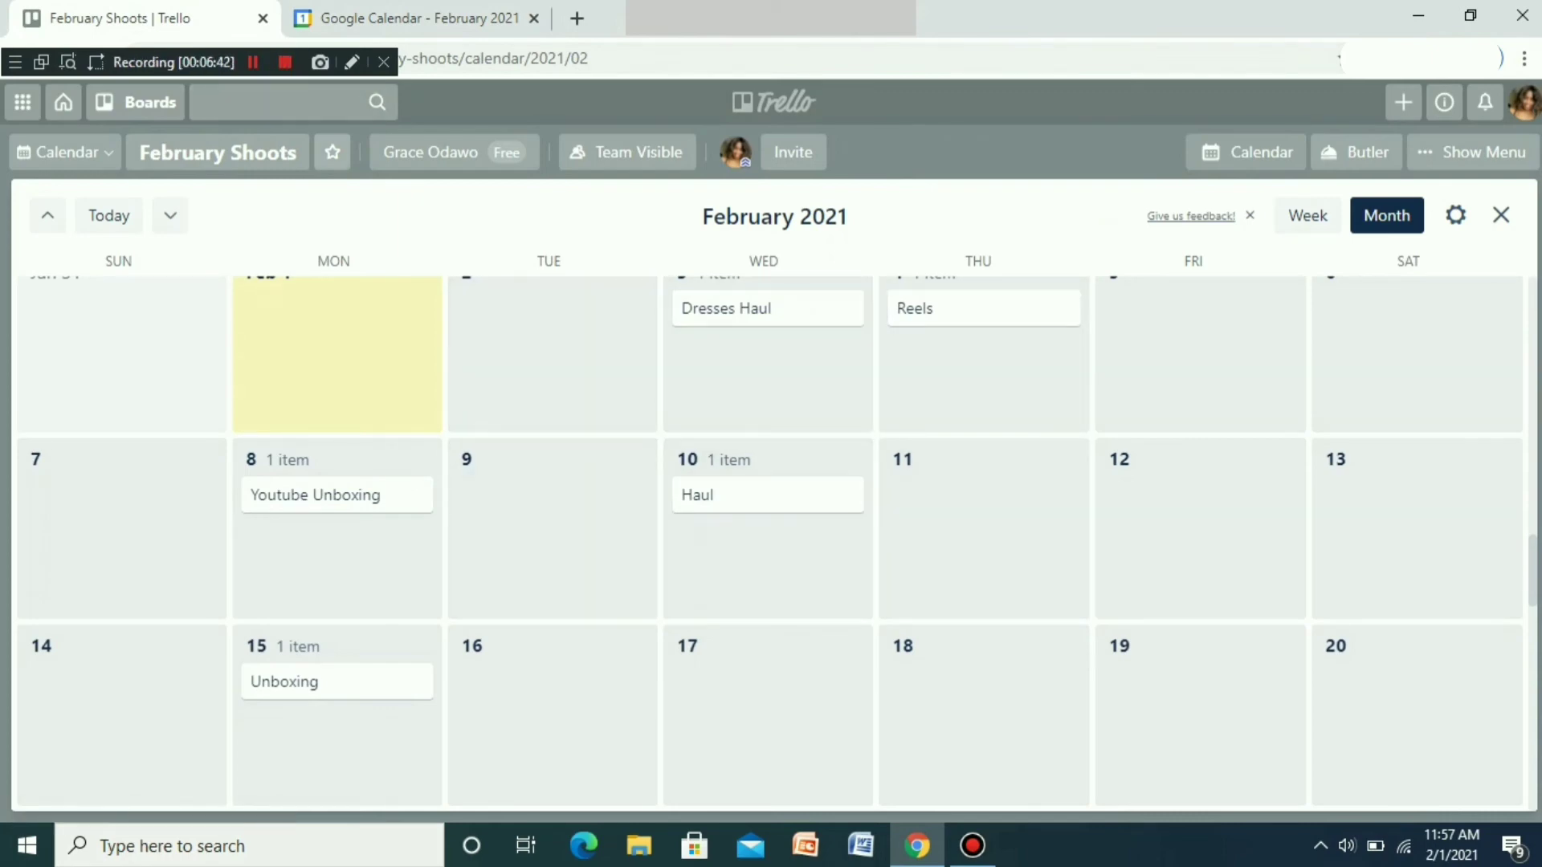
left_click(410, 18)
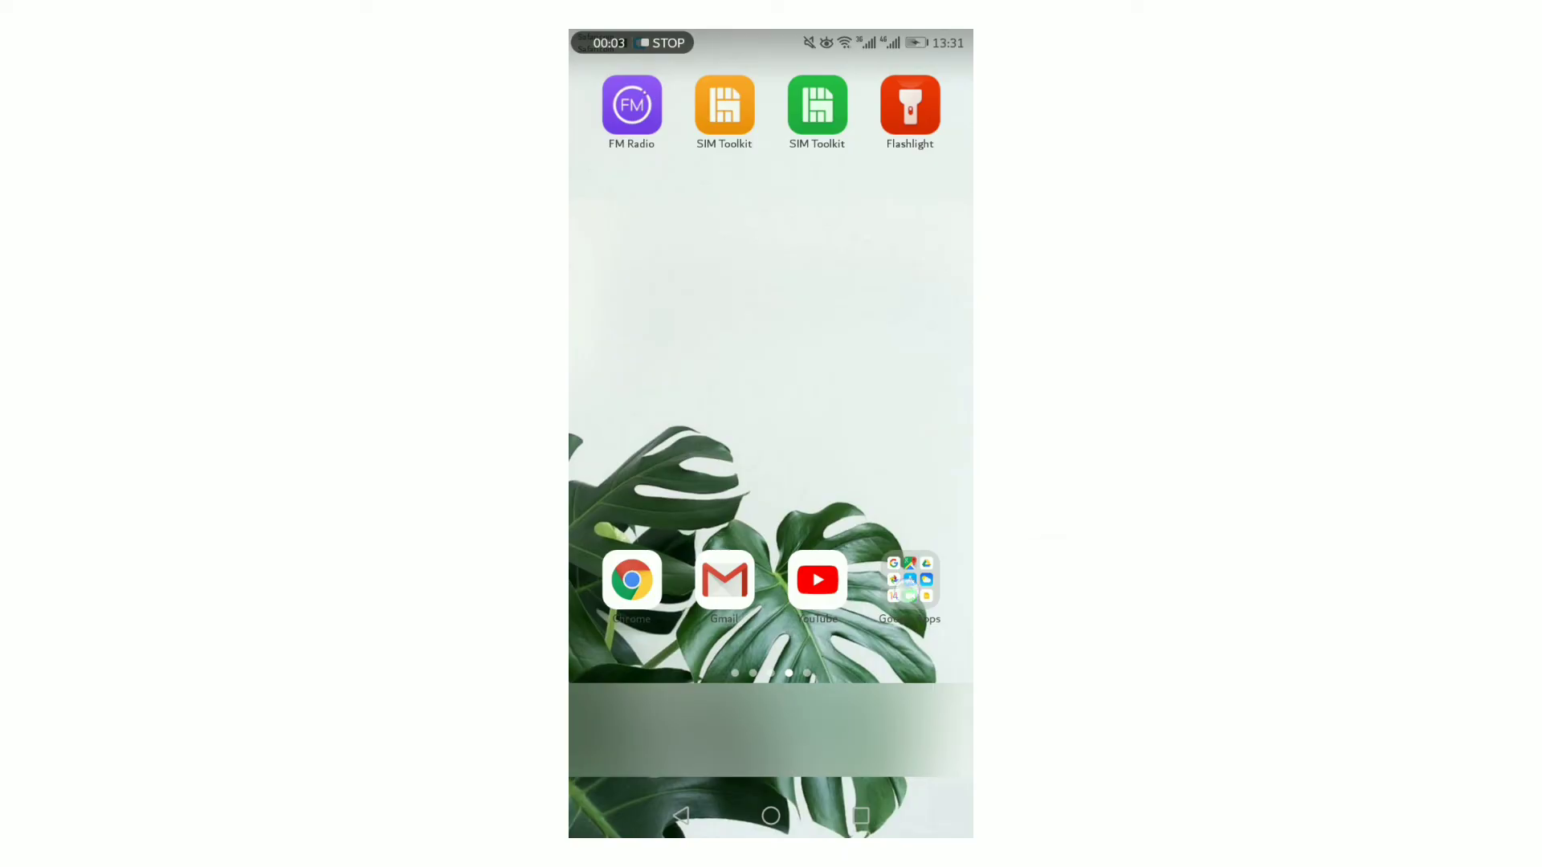
- On the phone, open the Calendar app from the Google Apps folder
left_click(908, 593)
left_click_drag(851, 450, 690, 450)
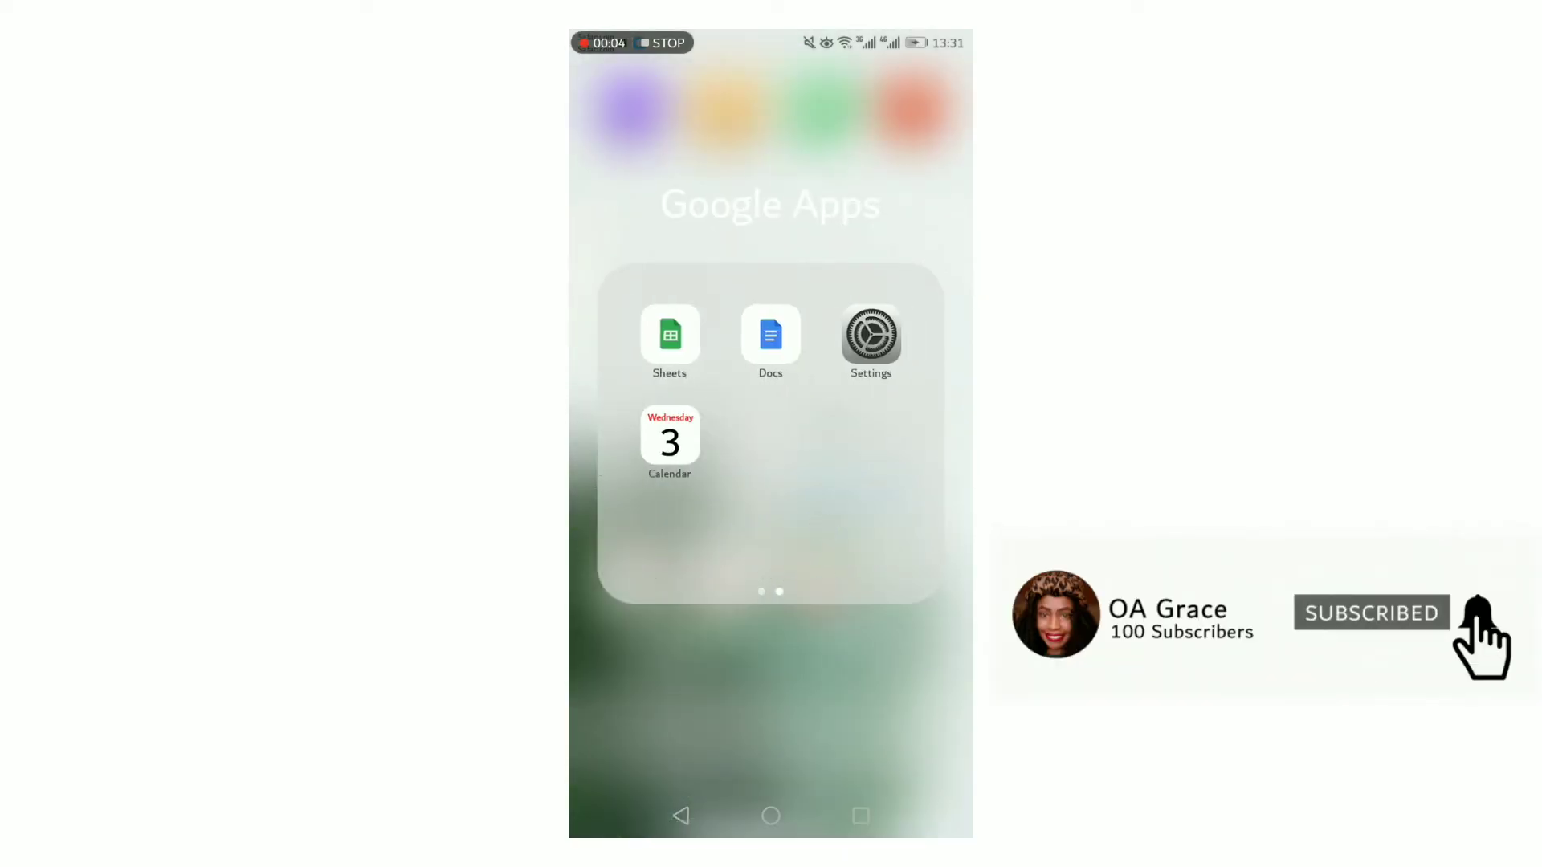
left_click(682, 436)
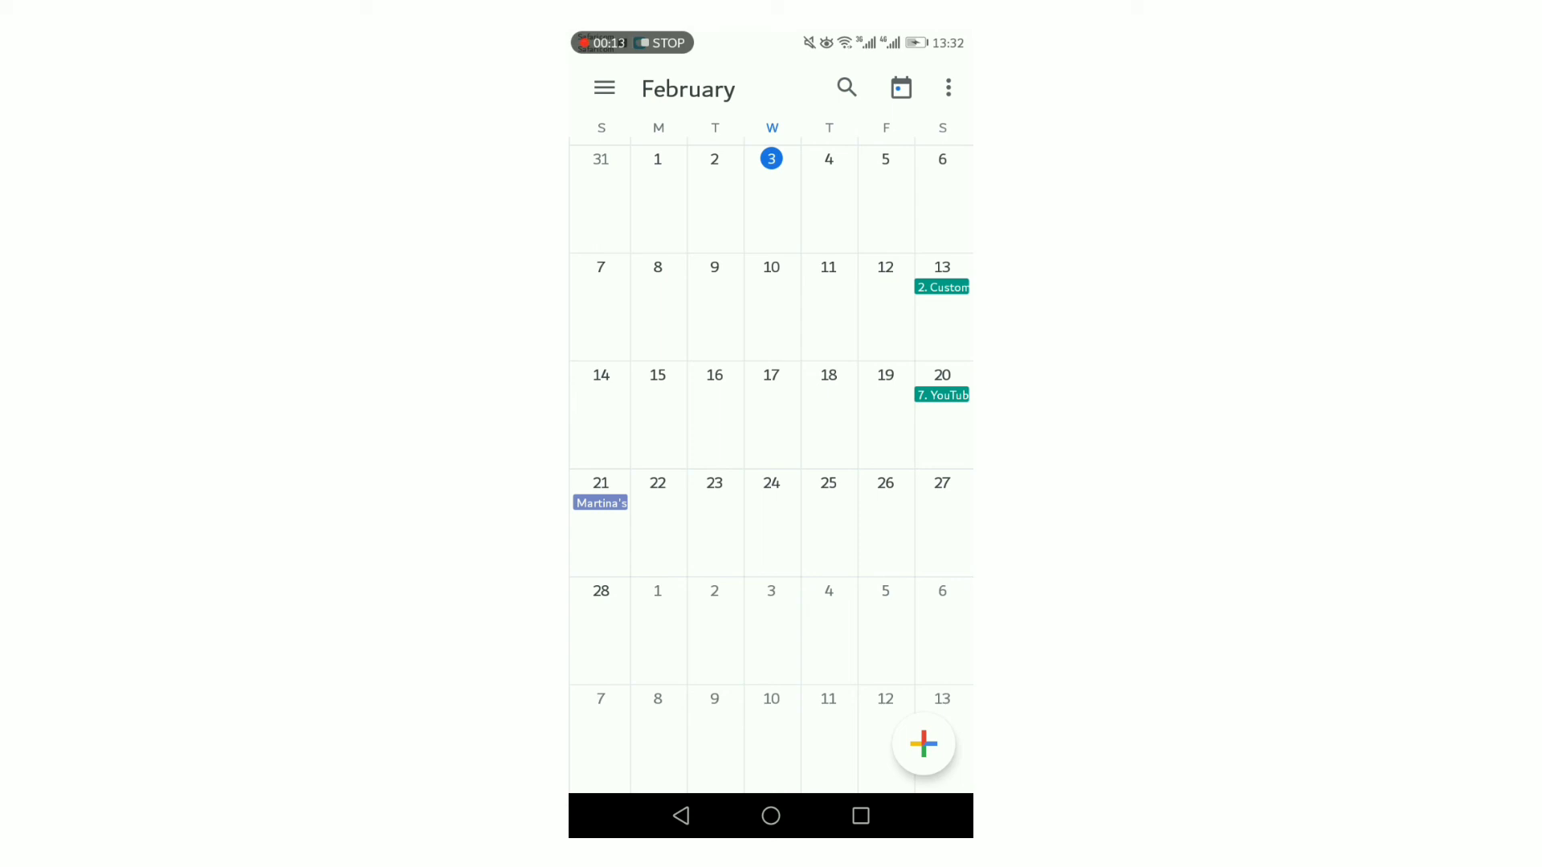
- Look through the calendars listed in the phone's Google Calendar and open the app's settings
left_click(605, 88)
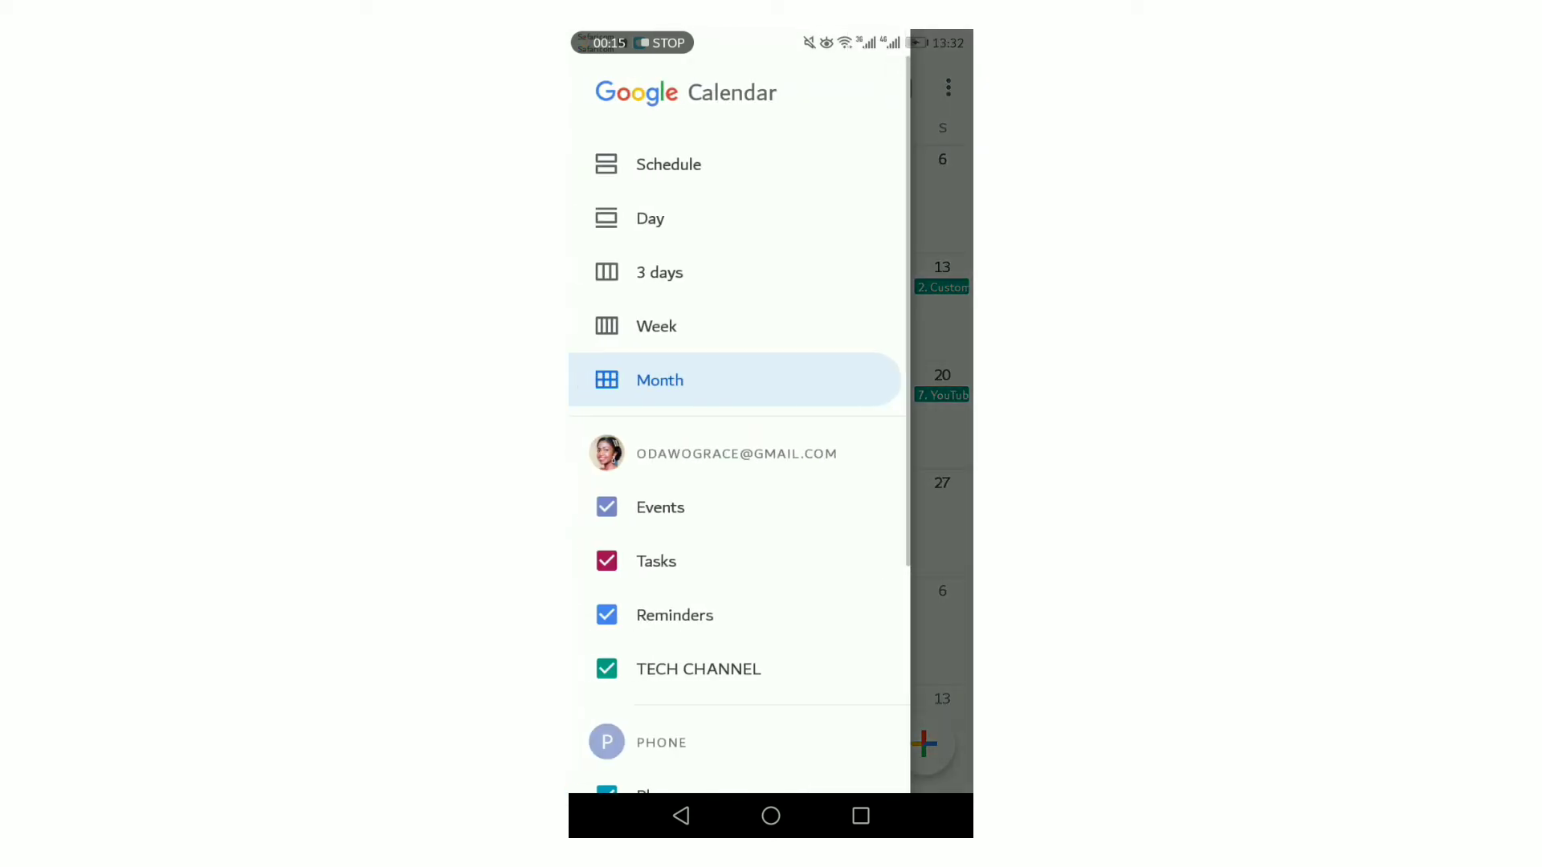
left_click_drag(854, 663, 860, 413)
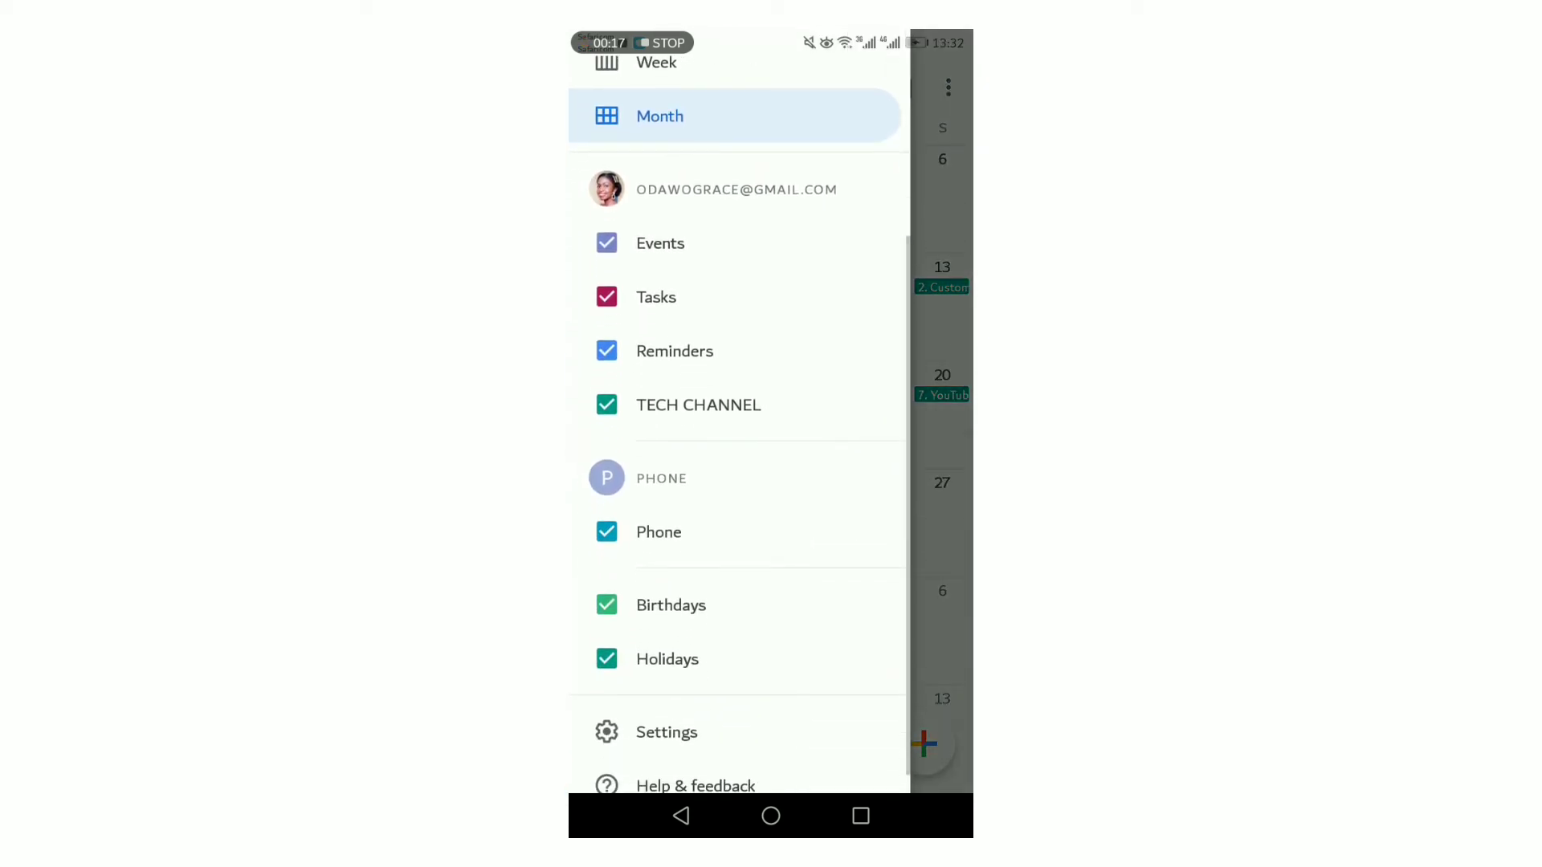
left_click_drag(843, 612, 879, 432)
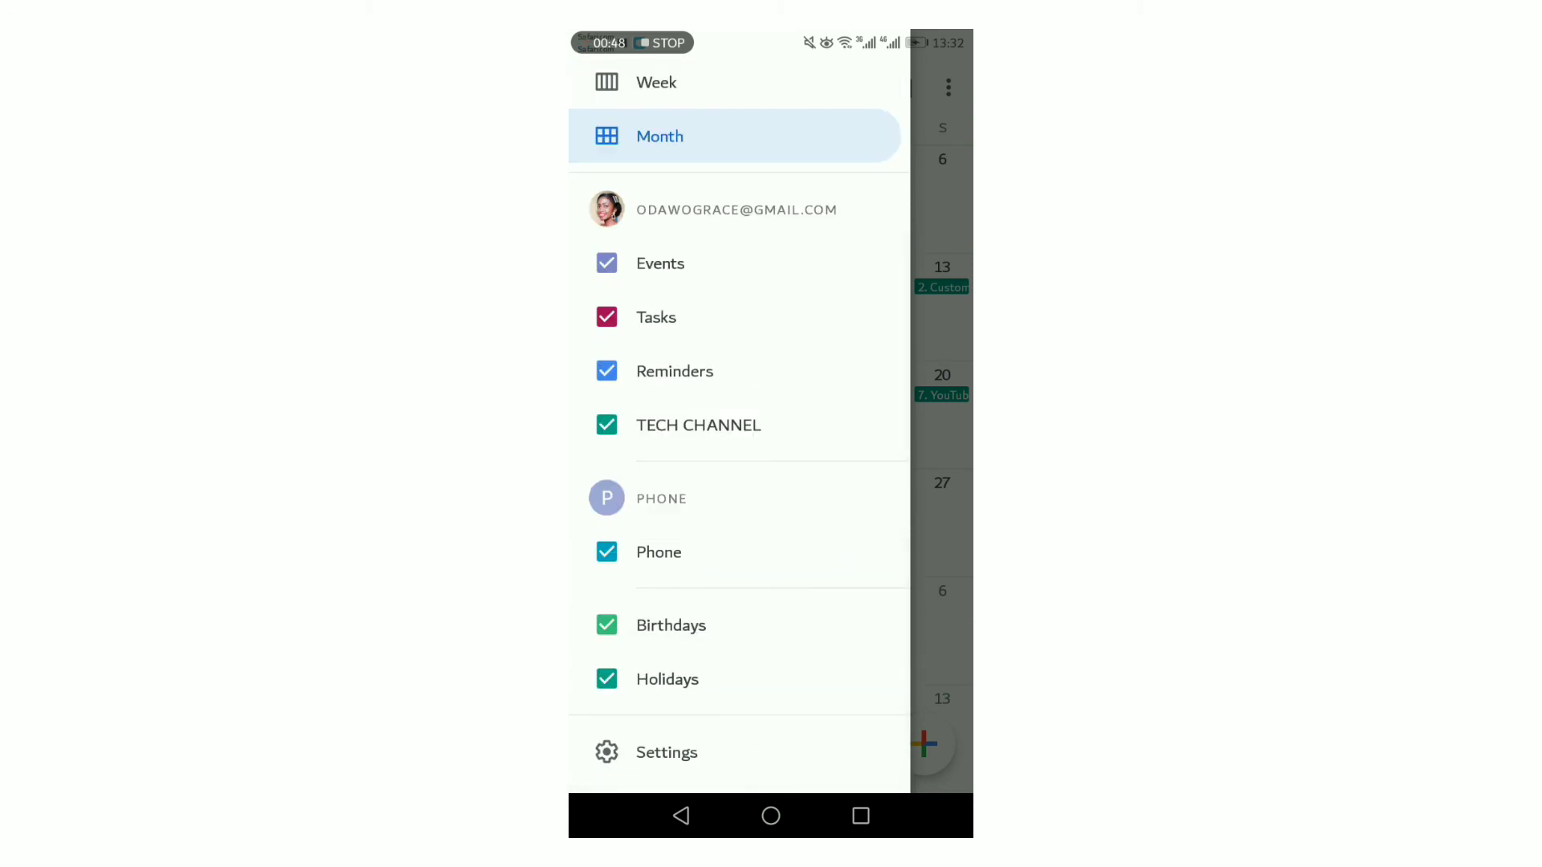
left_click_drag(778, 552, 798, 429)
left_click(667, 705)
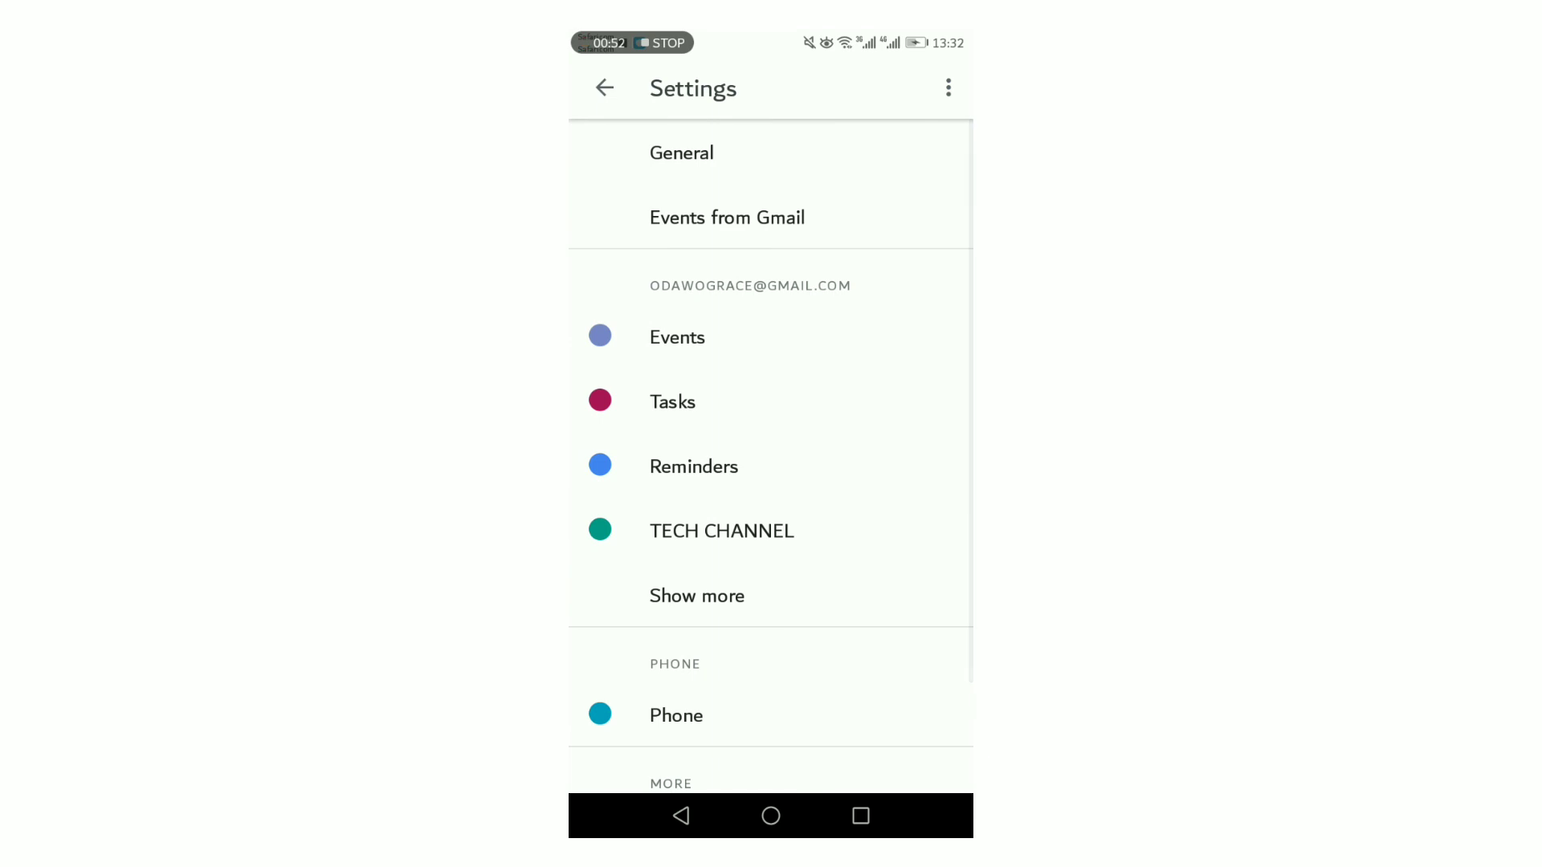
- Show the account's hidden calendars, turn on Sync for February Shoots, and return to the February month view
left_click_drag(871, 520, 904, 300)
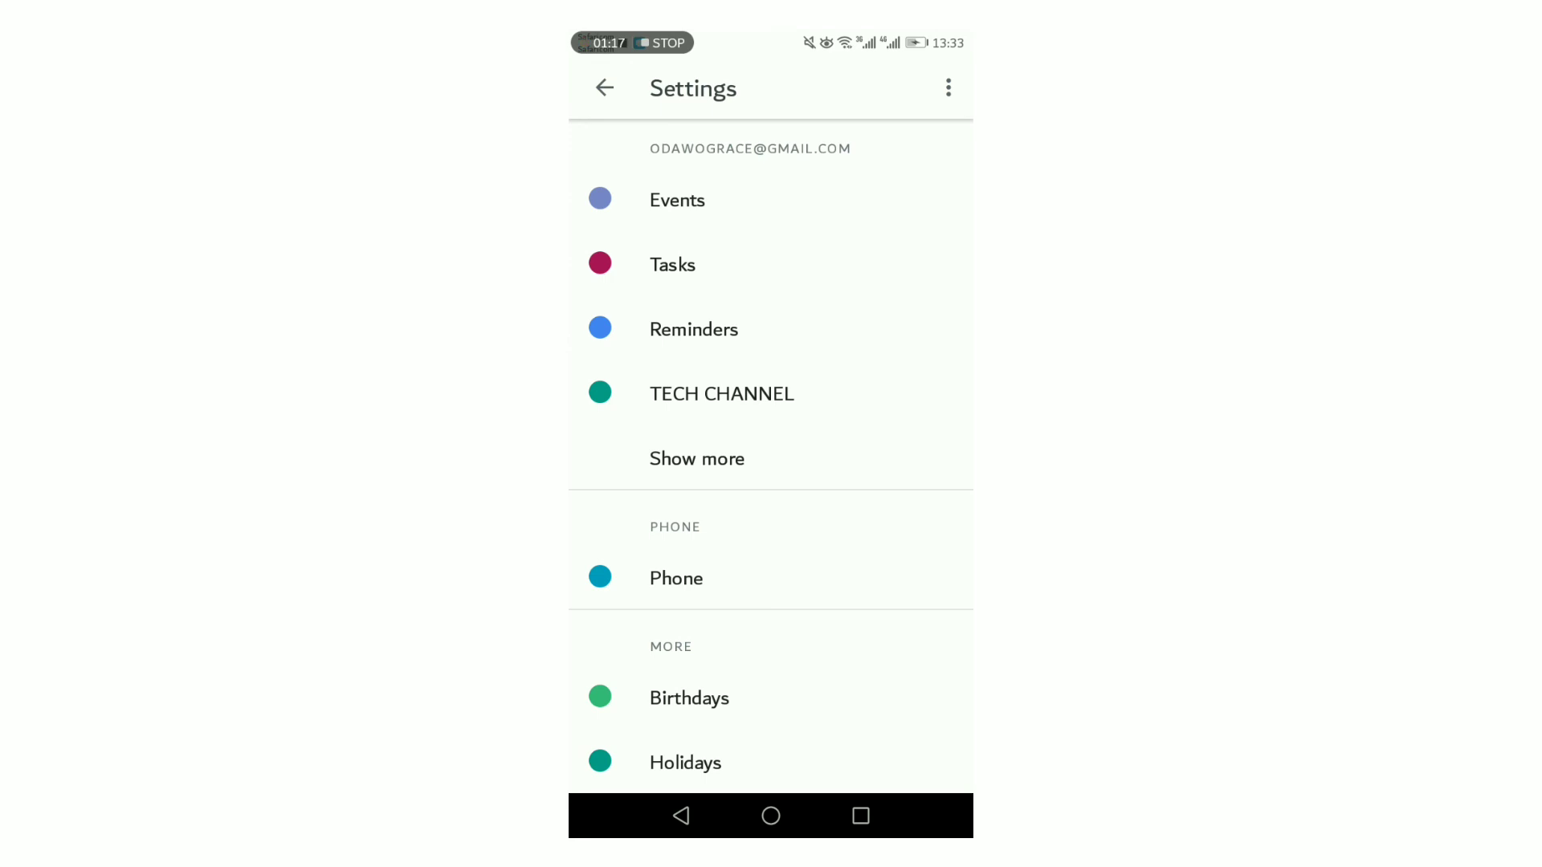
left_click(718, 458)
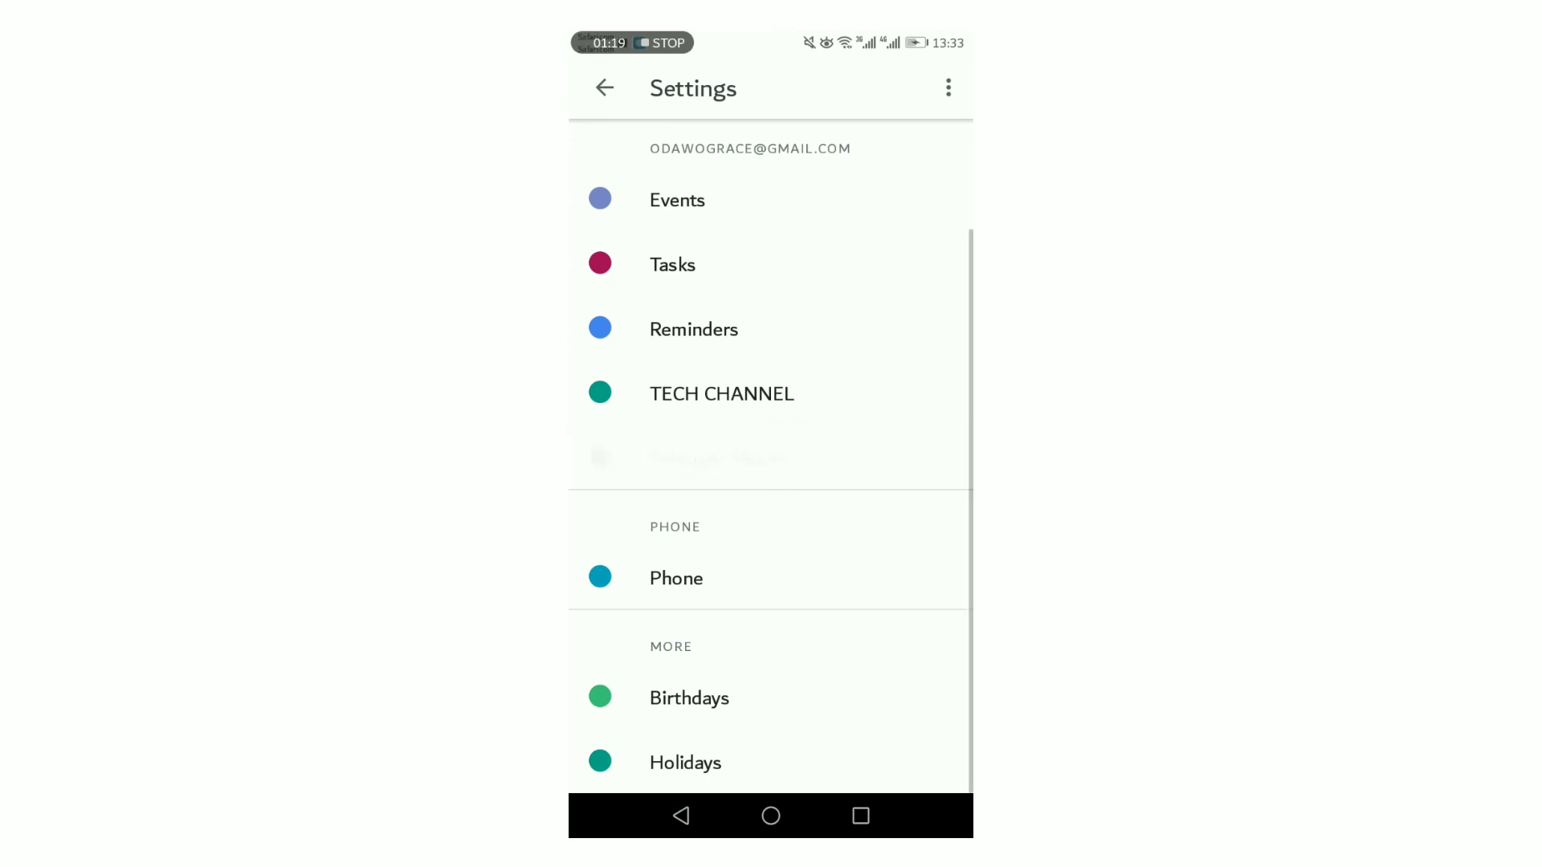
left_click(810, 458)
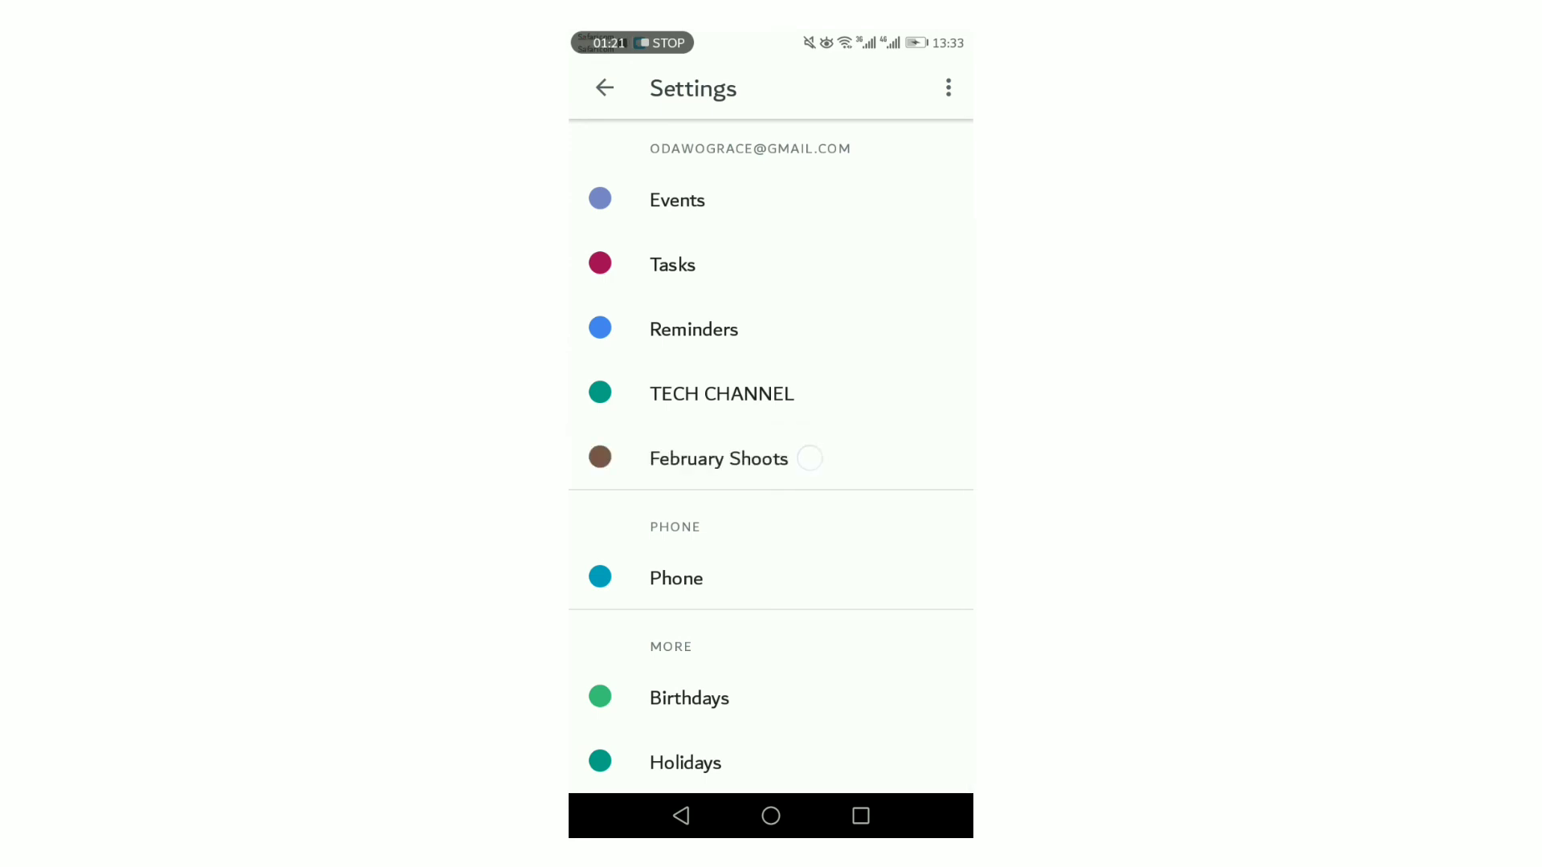
left_click(928, 151)
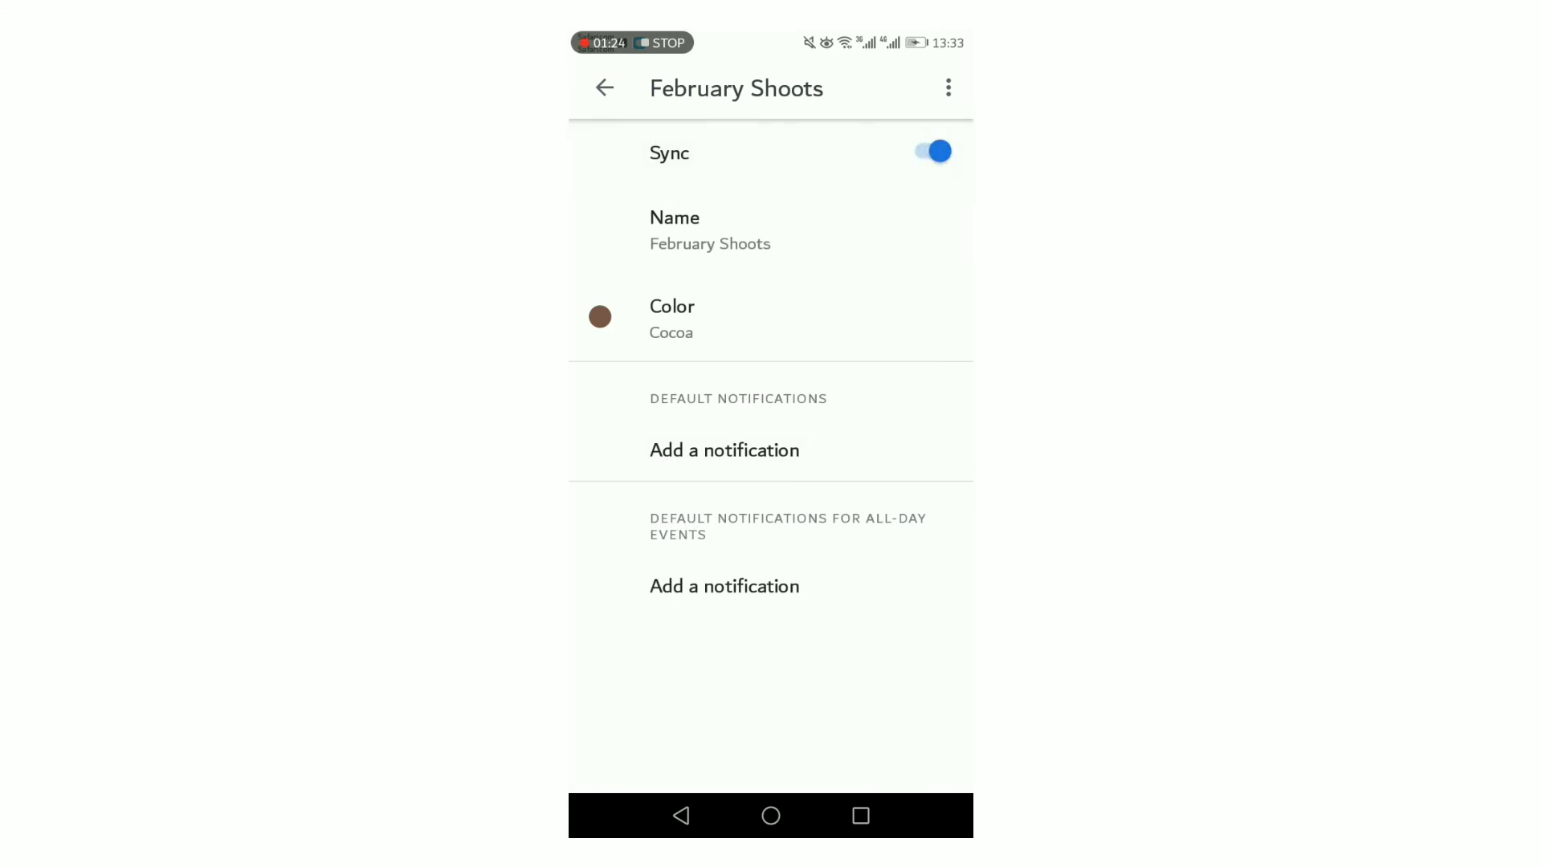
left_click(604, 87)
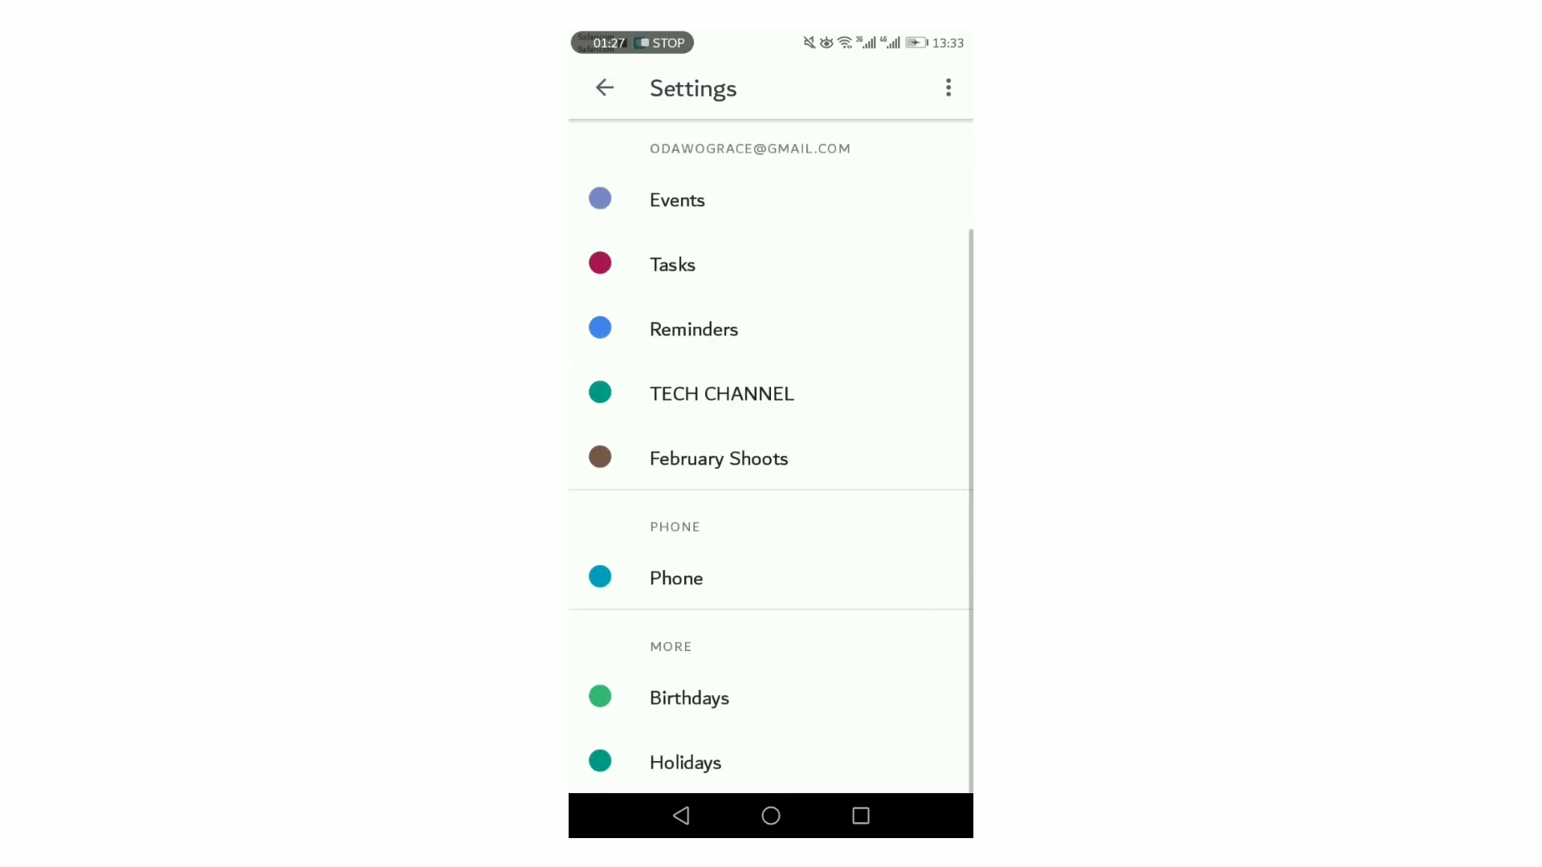
left_click(604, 87)
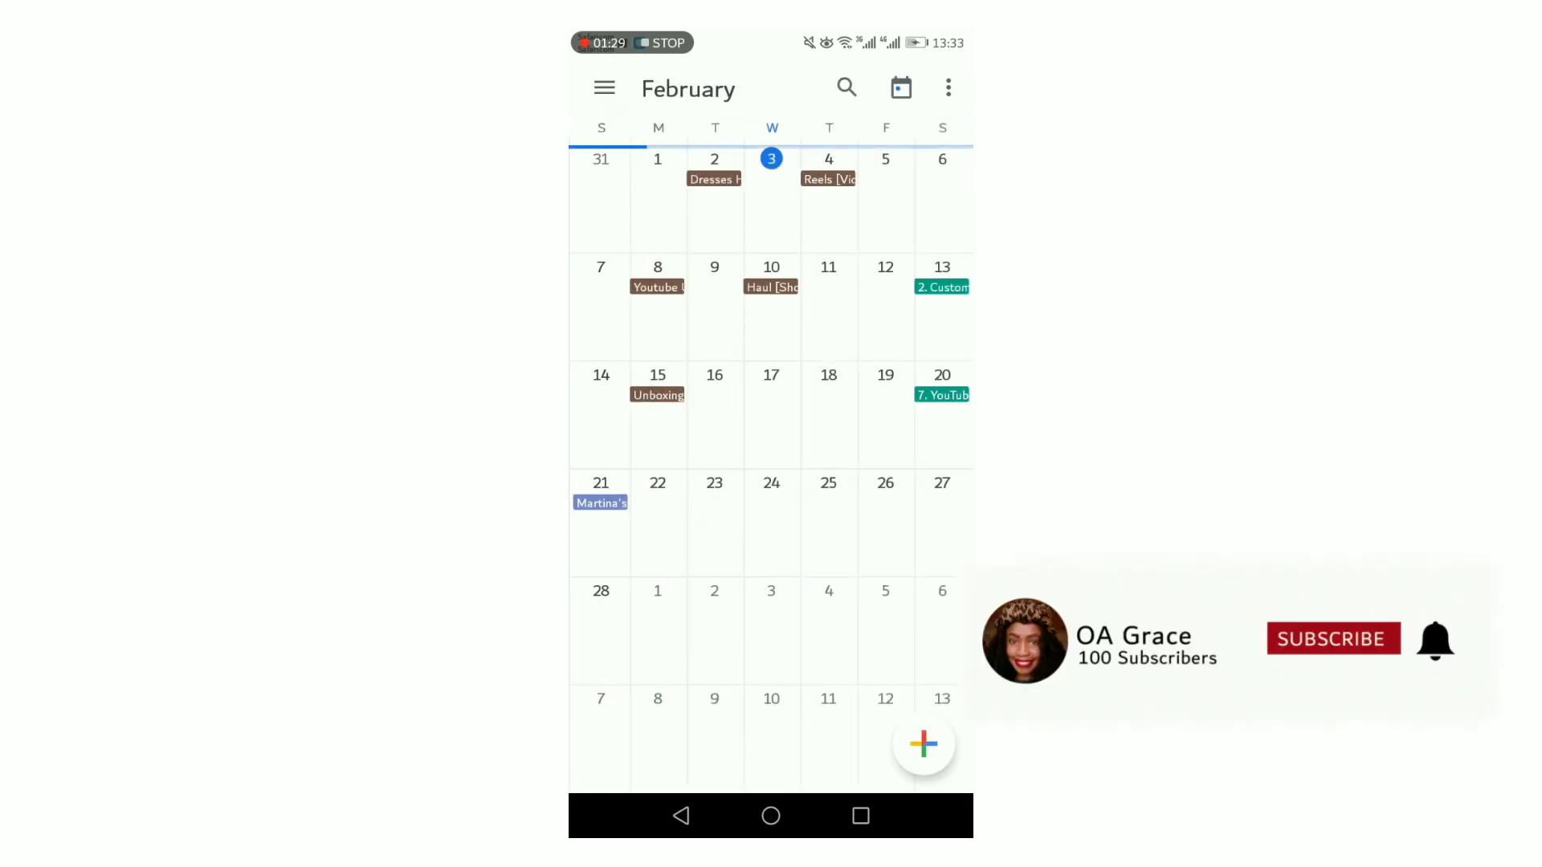